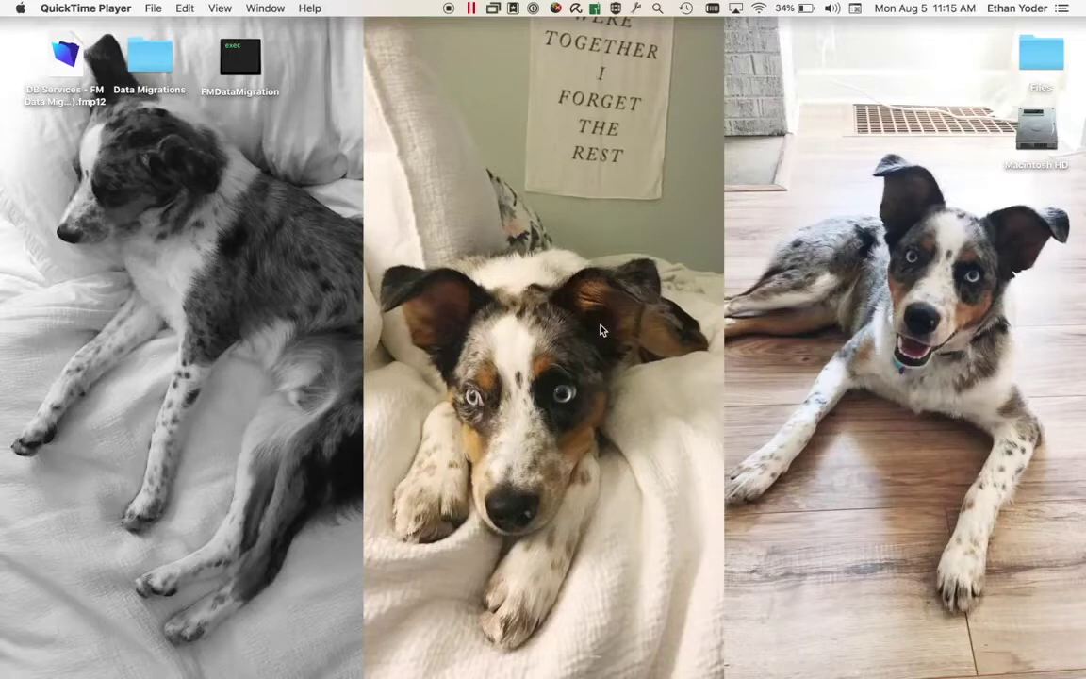
Open the DB Services - FM Data Migration Companion .fmp12 file from the desktop
{"action": "double_click", "coordinate": [66, 55]}
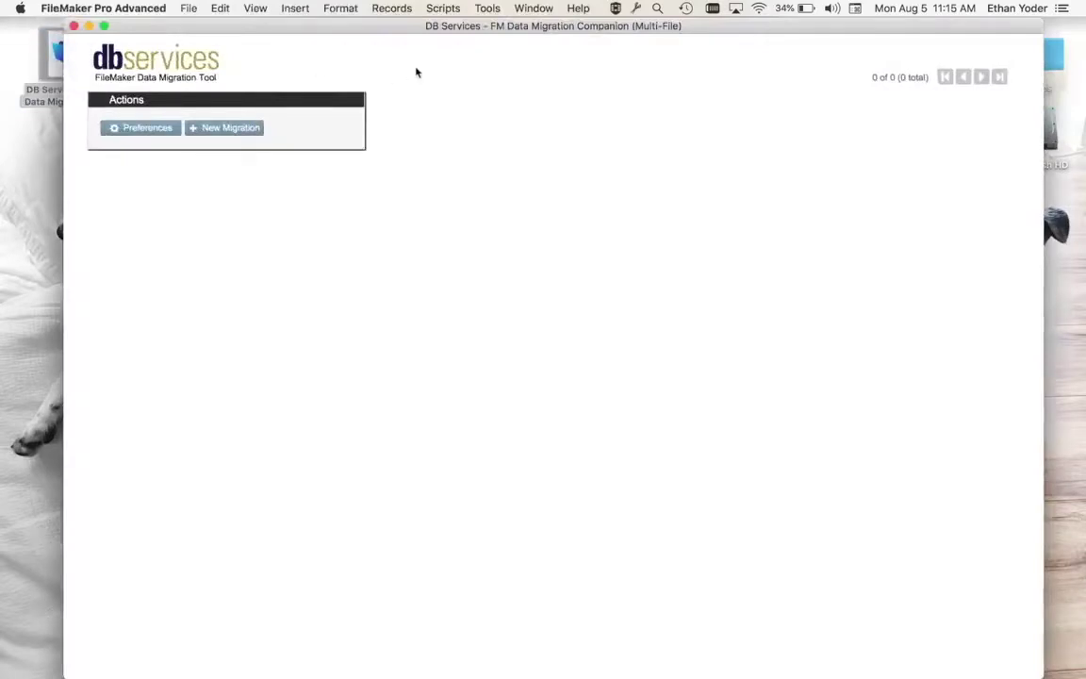
{"action": "left_click", "coordinate": [151, 131]}
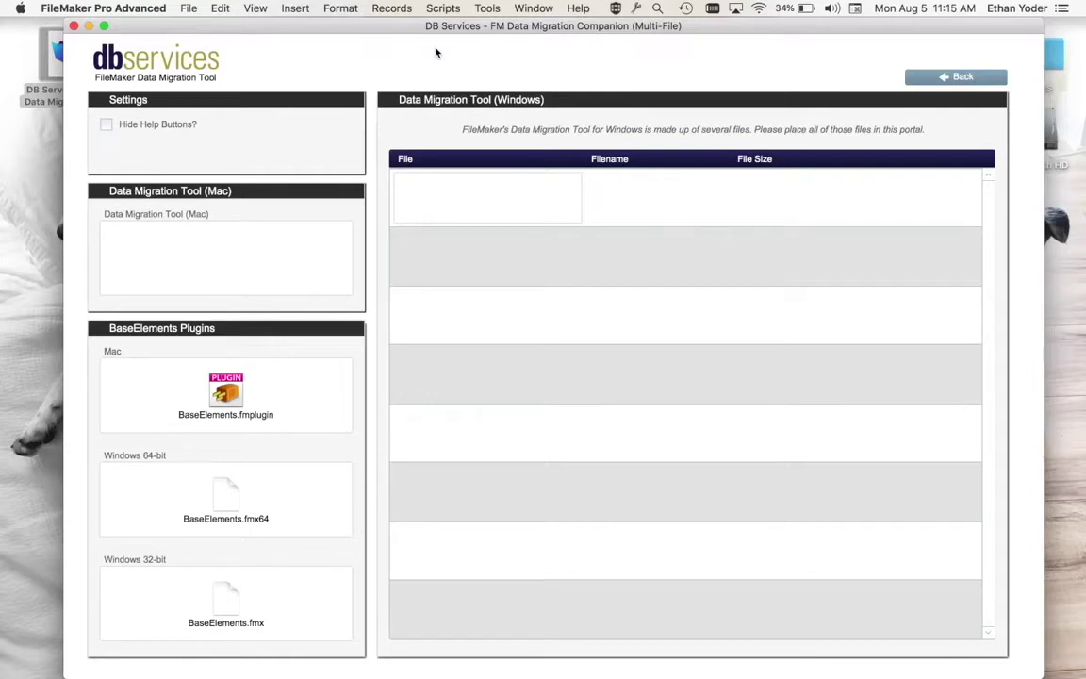
{"action": "left_click", "coordinate": [929, 79]}
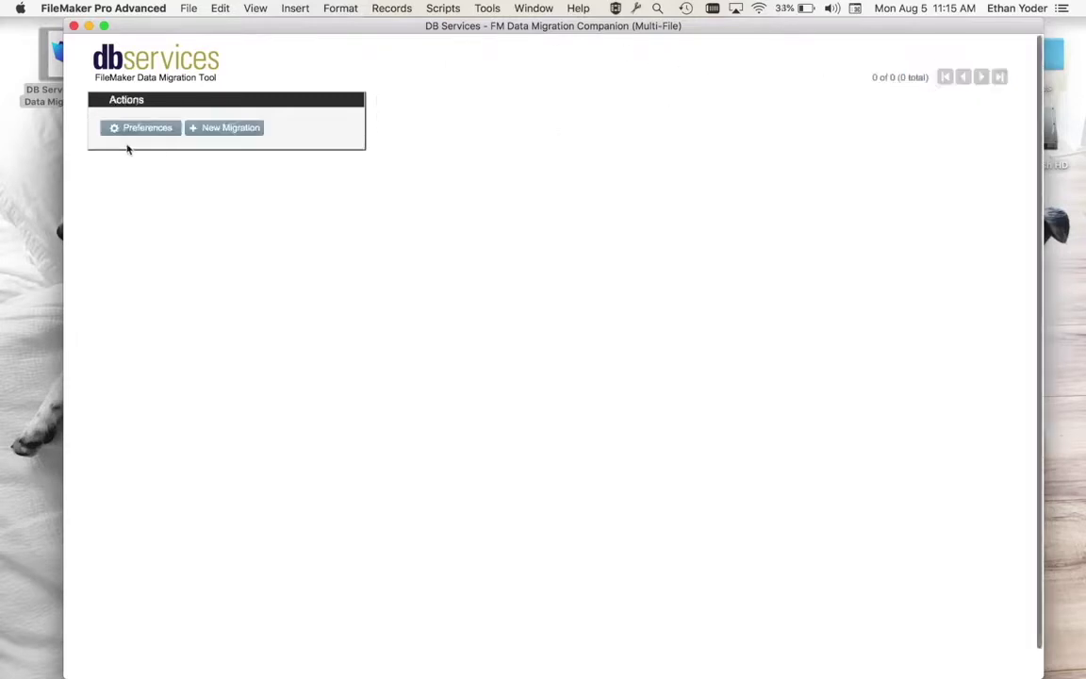
Create a new migration record with Desktop/FMDataMigration as its migration tool
{"action": "left_click", "coordinate": [231, 128]}
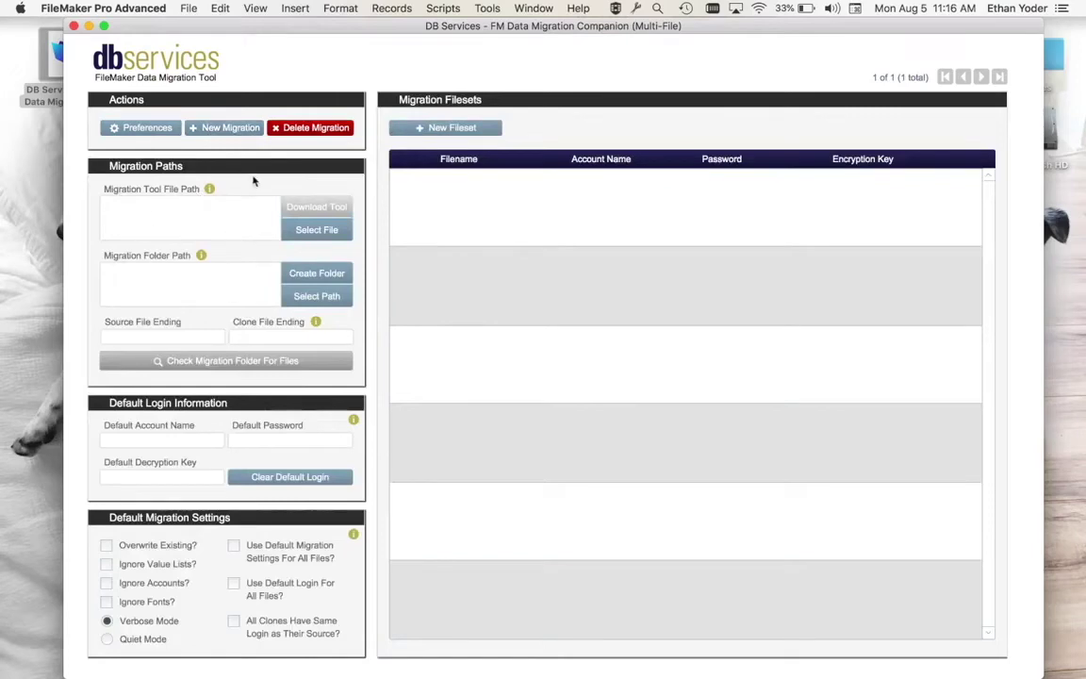
{"action": "left_click", "coordinate": [315, 229]}
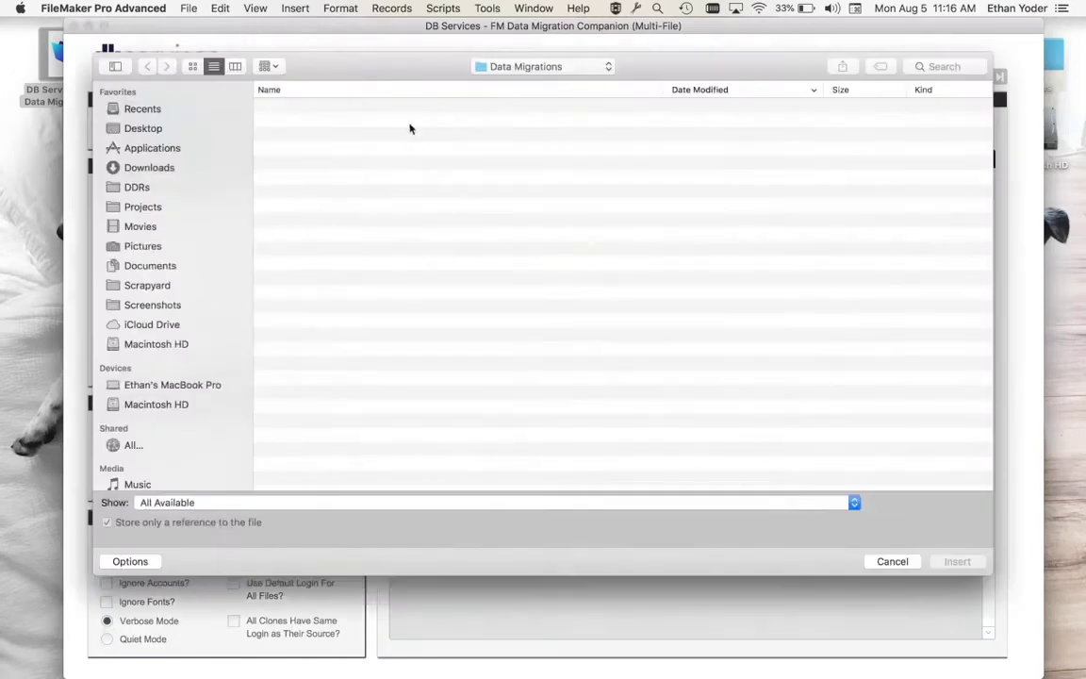
{"action": "left_click", "coordinate": [525, 67]}
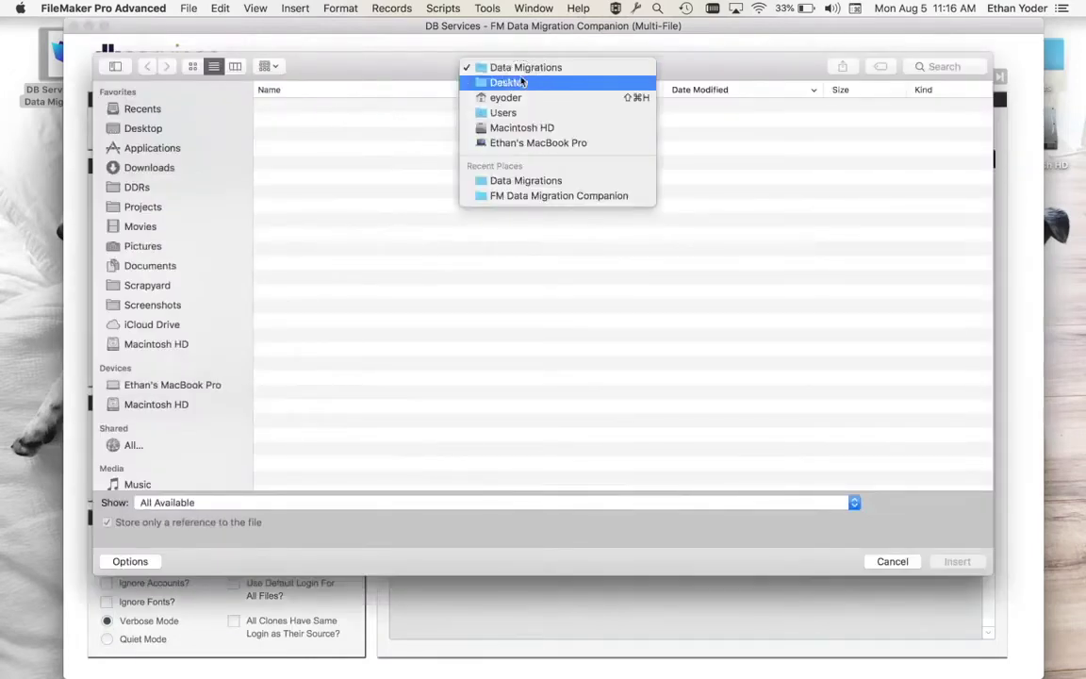
{"action": "left_click", "coordinate": [521, 82]}
{"action": "left_click", "coordinate": [359, 110]}
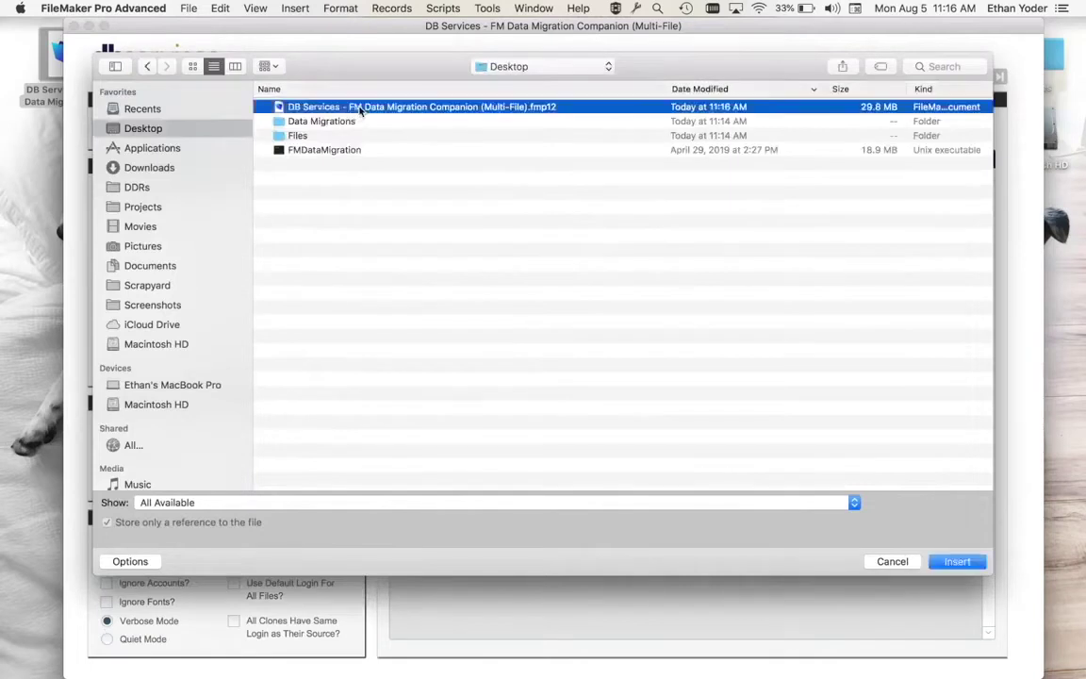
{"action": "left_click", "coordinate": [319, 148]}
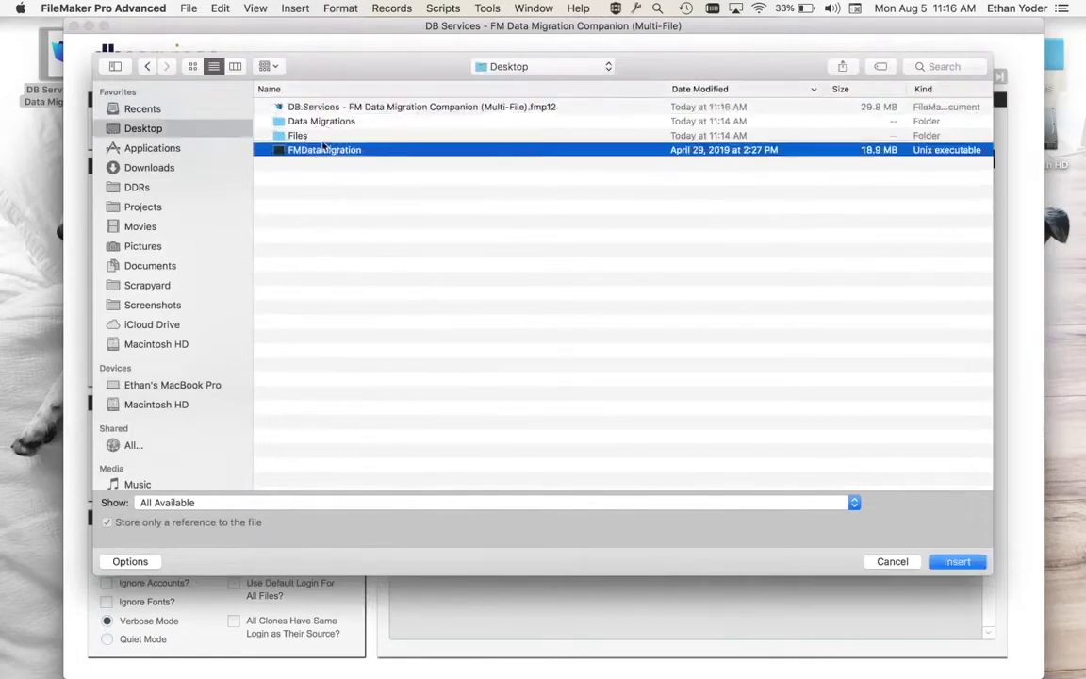
{"action": "left_click", "coordinate": [957, 561]}
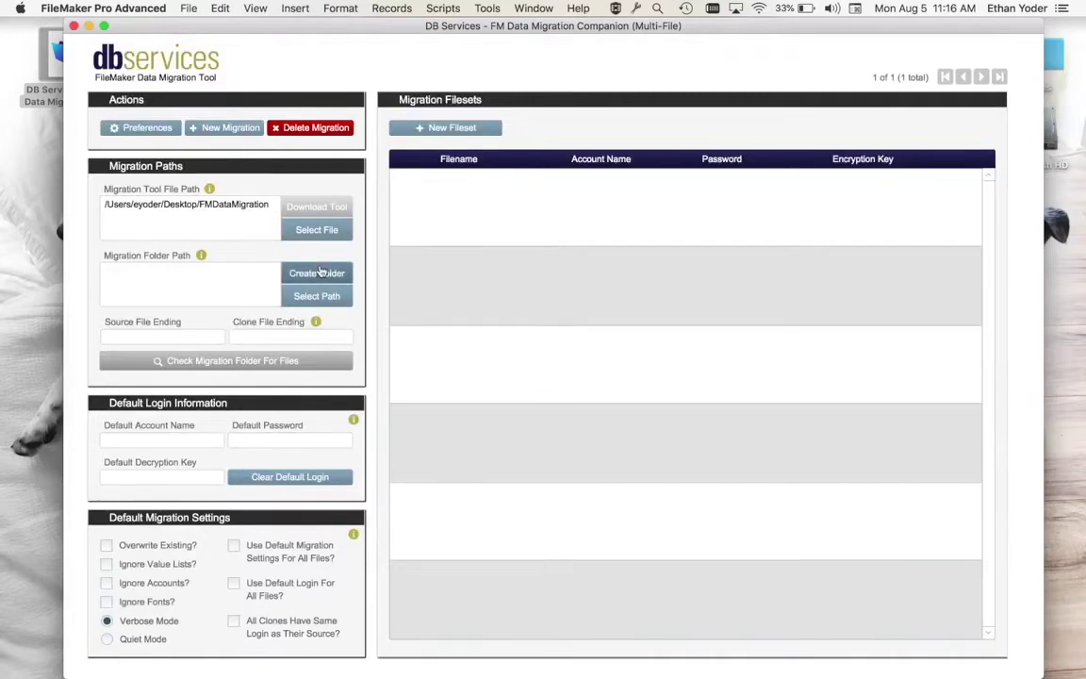
Create the new dated migration folder inside Data Migrations
{"action": "left_click", "coordinate": [318, 271]}
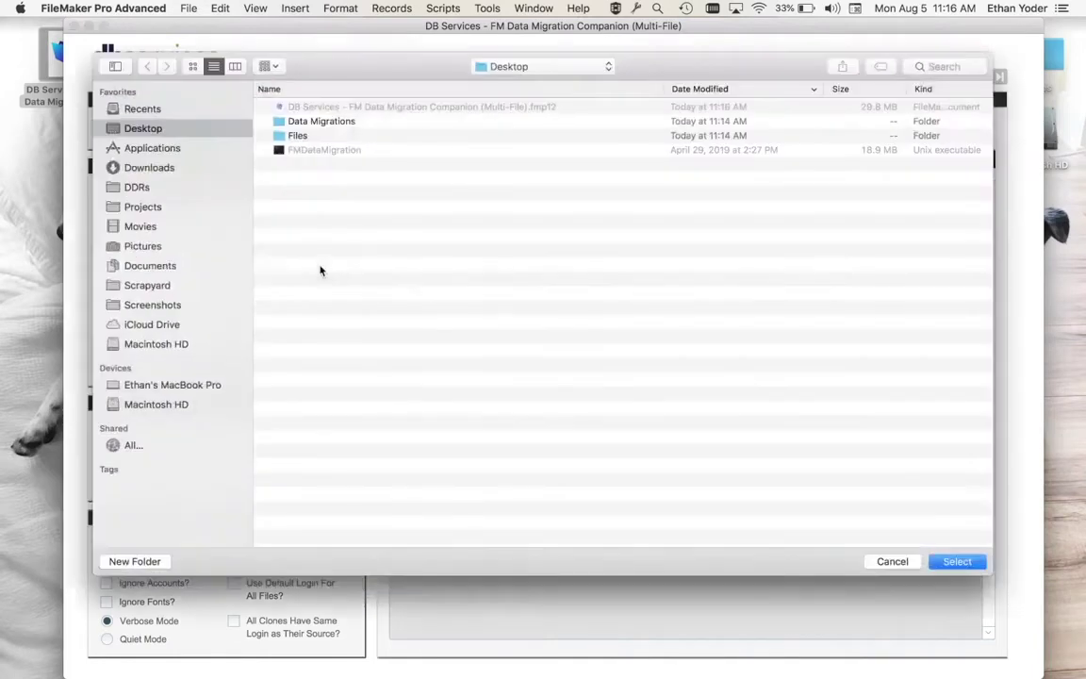
{"action": "double_click", "coordinate": [321, 122]}
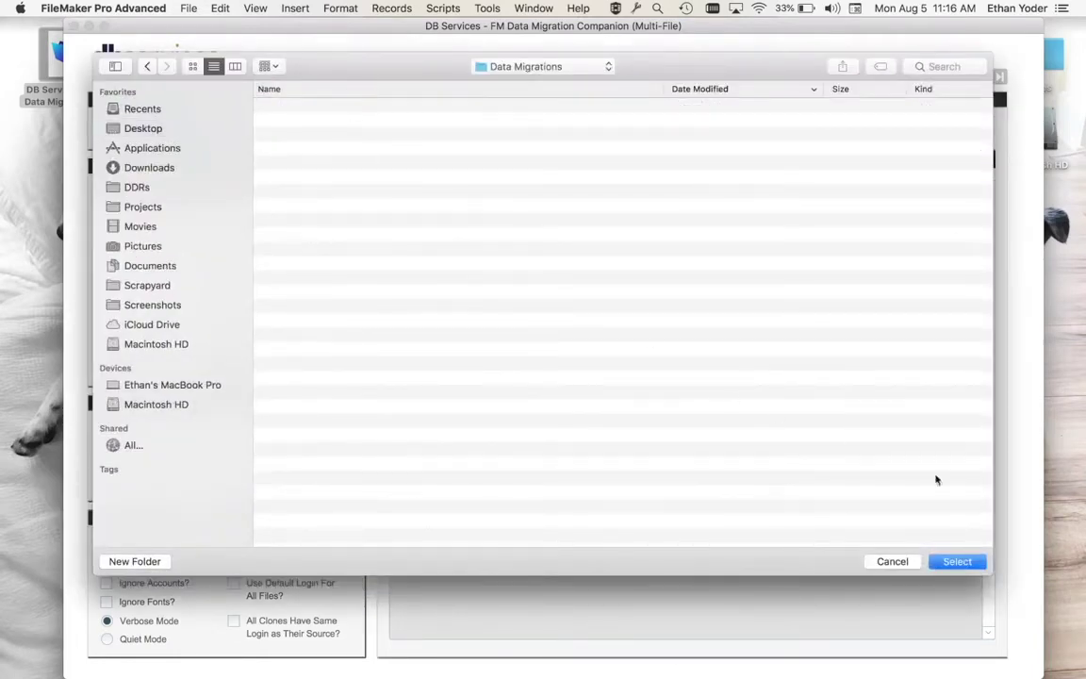
{"action": "left_click", "coordinate": [962, 560]}
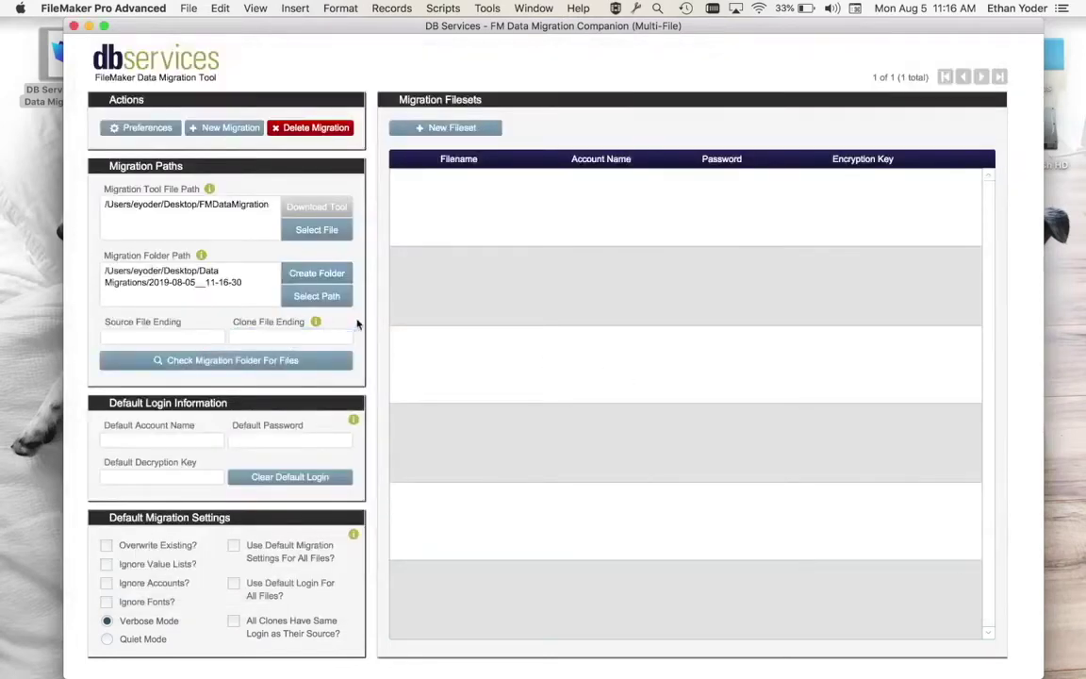
Open the Data Migrations and Files folders in Finder and arrange their windows side by side
{"action": "left_click_drag", "start_coordinate": [419, 26], "coordinate": [417, 311]}
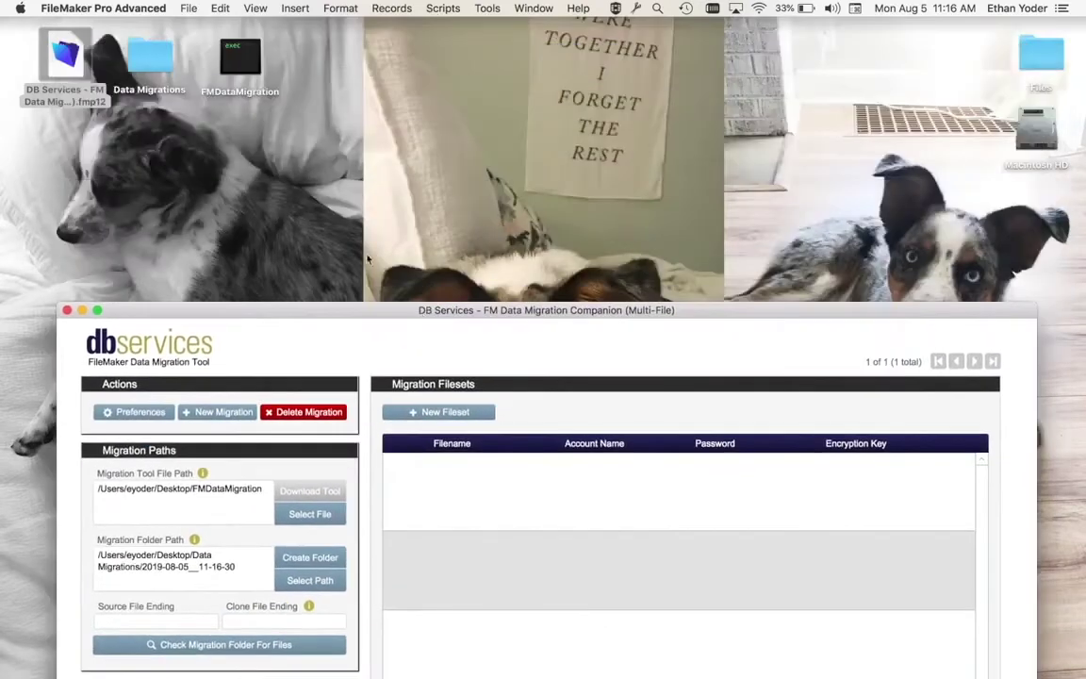
{"action": "double_click", "coordinate": [151, 62]}
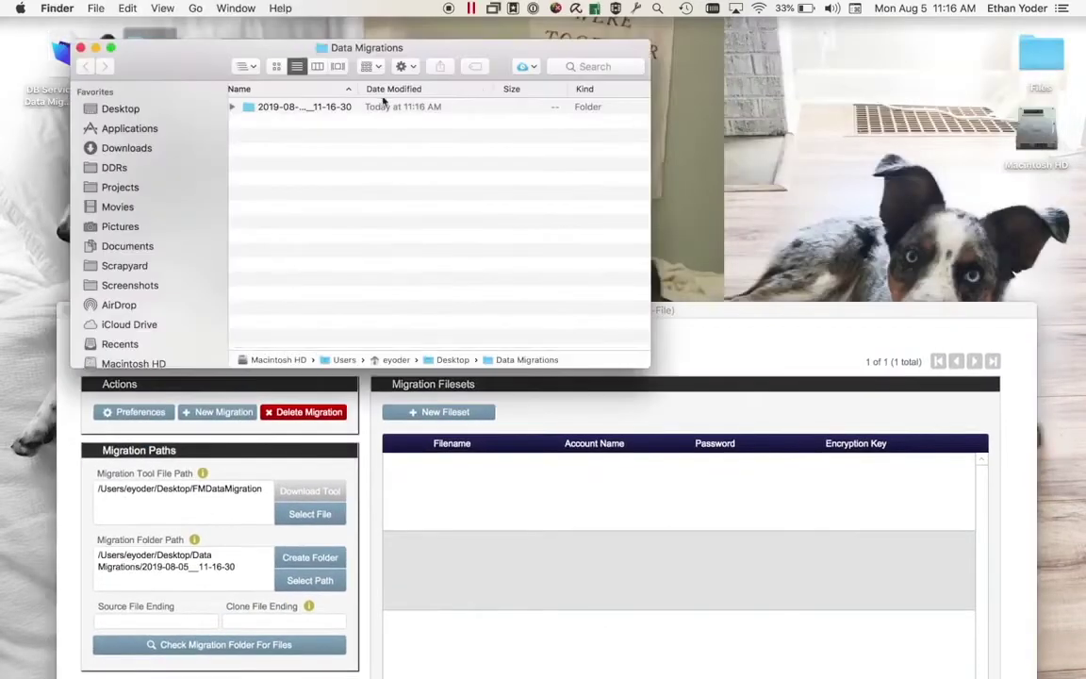
{"action": "left_click_drag", "start_coordinate": [359, 89], "coordinate": [510, 89]}
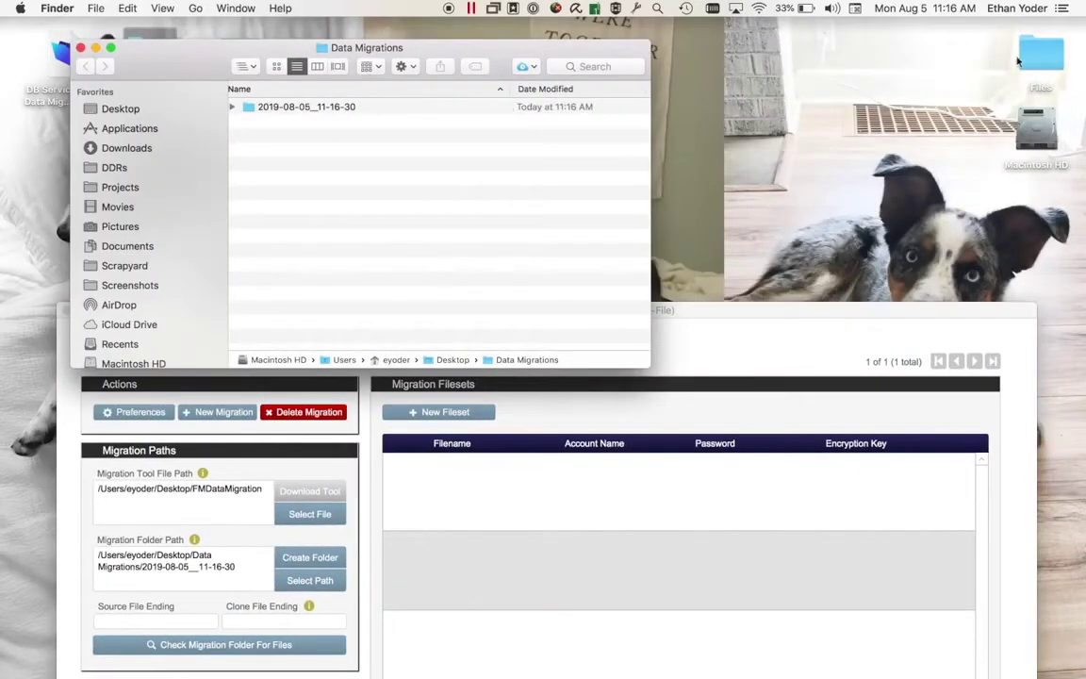
{"action": "left_click", "coordinate": [1044, 60]}
{"action": "double_click", "coordinate": [1048, 66]}
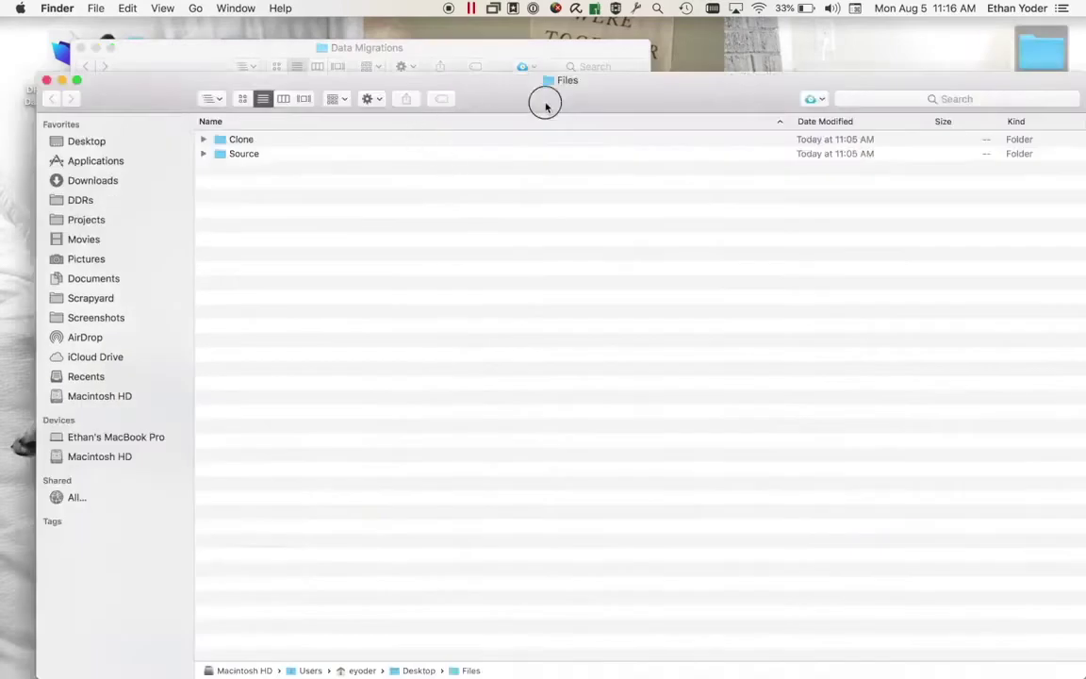
{"action": "left_click_drag", "start_coordinate": [544, 102], "coordinate": [686, 238]}
{"action": "left_click_drag", "start_coordinate": [260, 44], "coordinate": [191, 34]}
Expand the dated migration folder to show its Clone and Source subfolders
{"action": "left_click", "coordinate": [158, 92]}
{"action": "left_click", "coordinate": [161, 87]}
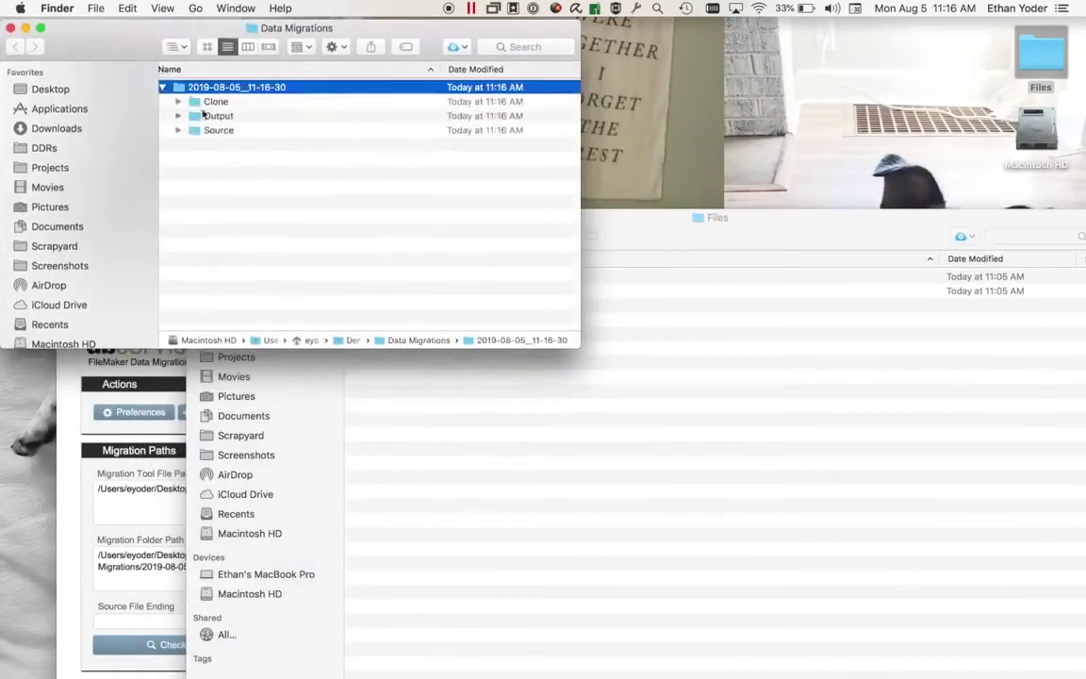
{"action": "scroll", "coordinate": [217, 142], "scroll_direction": "left", "scroll_amount": 1}
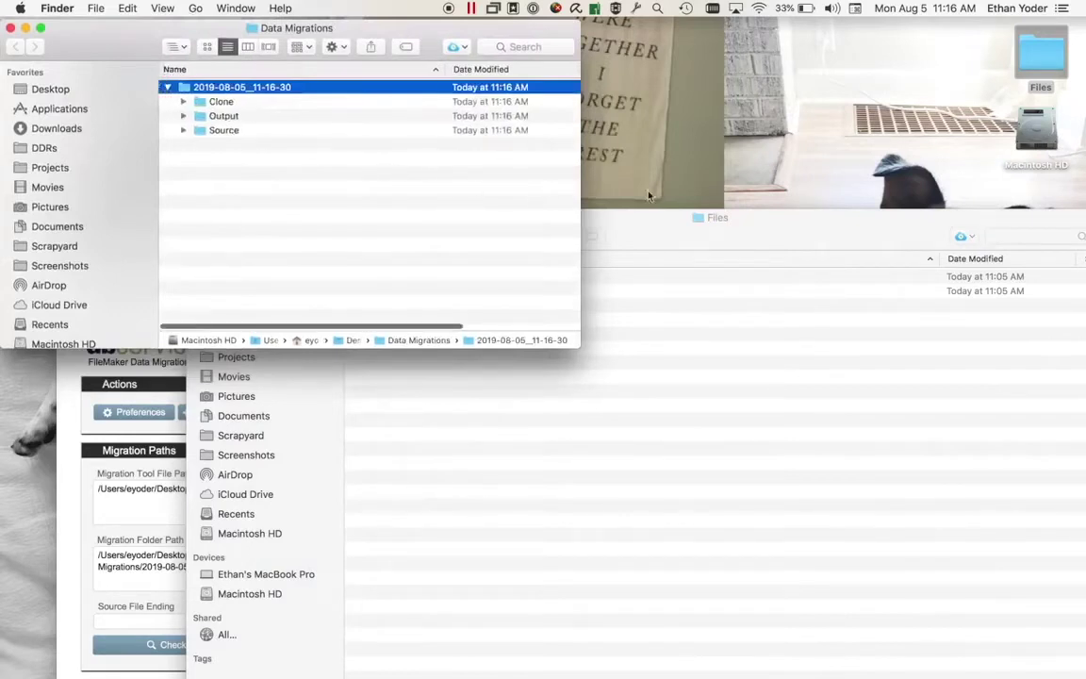
{"action": "left_click_drag", "start_coordinate": [577, 182], "coordinate": [762, 182]}
{"action": "left_click", "coordinate": [353, 177]}
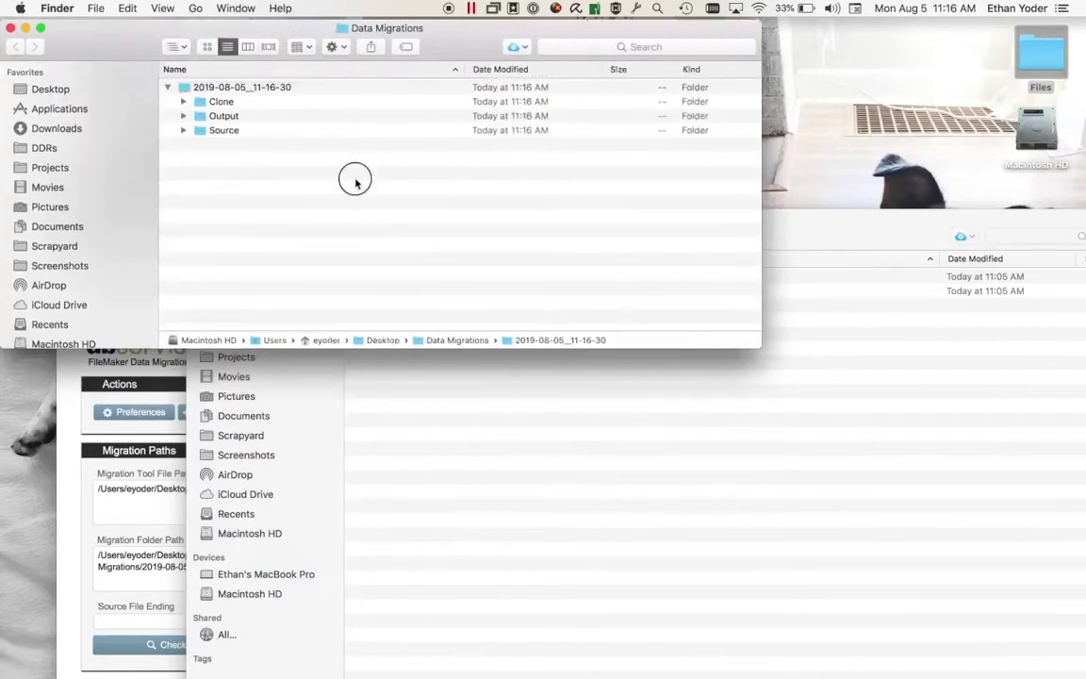
{"action": "left_click", "coordinate": [215, 101]}
{"action": "left_click", "coordinate": [212, 130]}
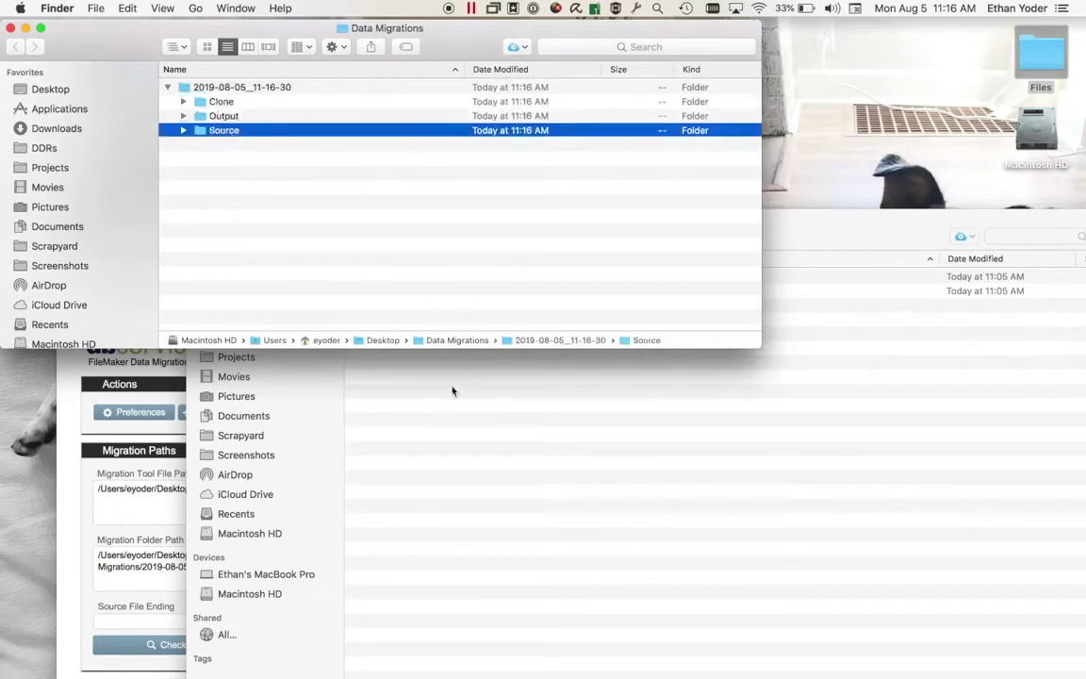
Copy the 15 clone files from Files into the migration's Clone folder
{"action": "left_click", "coordinate": [410, 353]}
{"action": "left_click", "coordinate": [349, 274]}
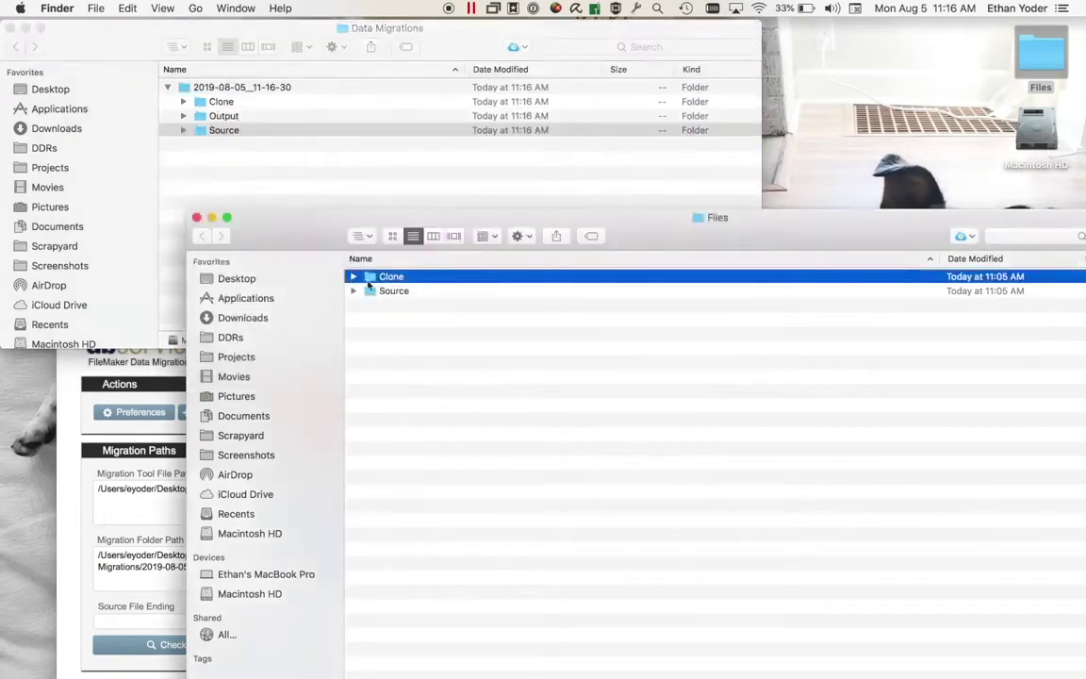
{"action": "left_click", "coordinate": [354, 277]}
{"action": "left_click", "coordinate": [396, 290]}
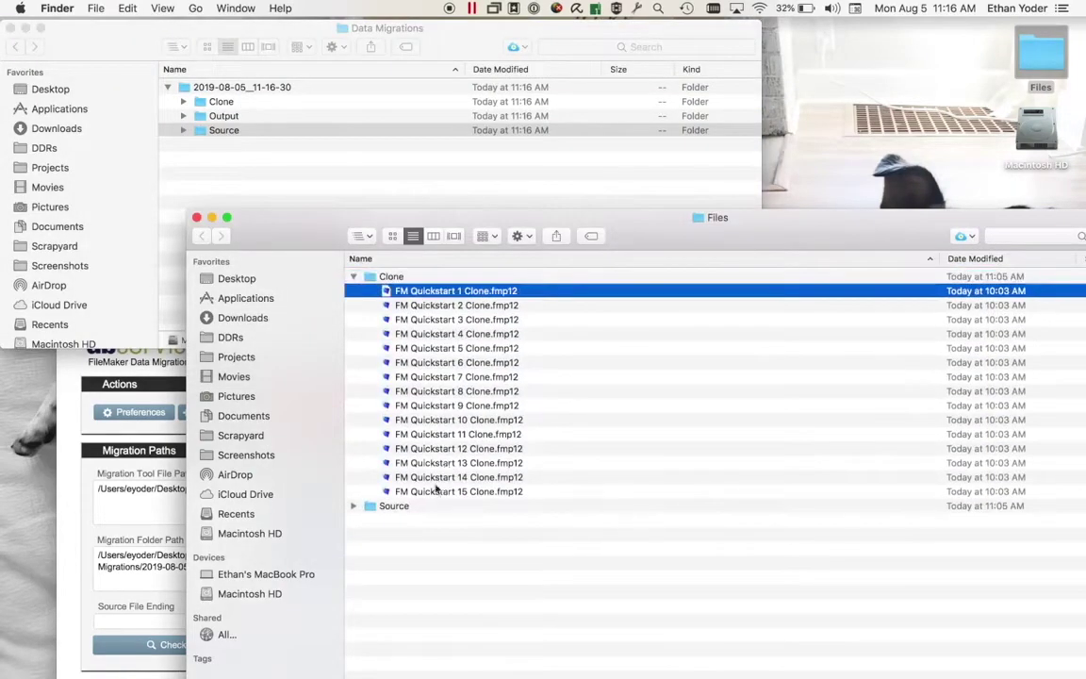
{"action": "left_click", "coordinate": [435, 491], "text": "shift"}
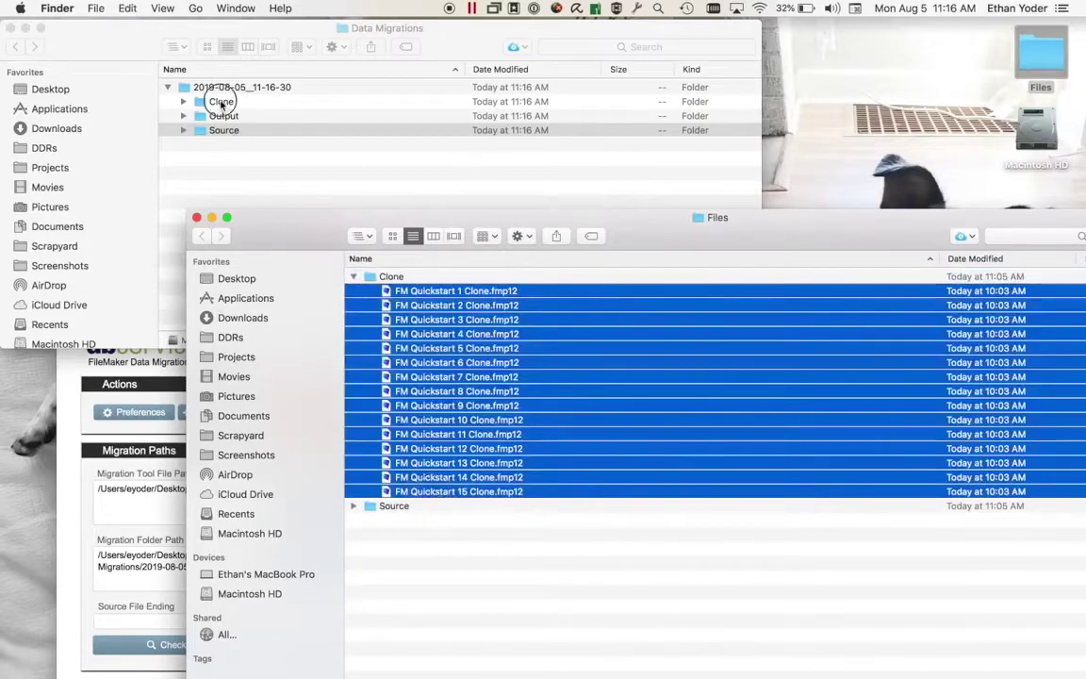
{"action": "left_click", "coordinate": [216, 102]}
{"action": "left_click", "coordinate": [281, 205]}
{"action": "left_click", "coordinate": [215, 106]}
{"action": "key", "text": "super+v"}
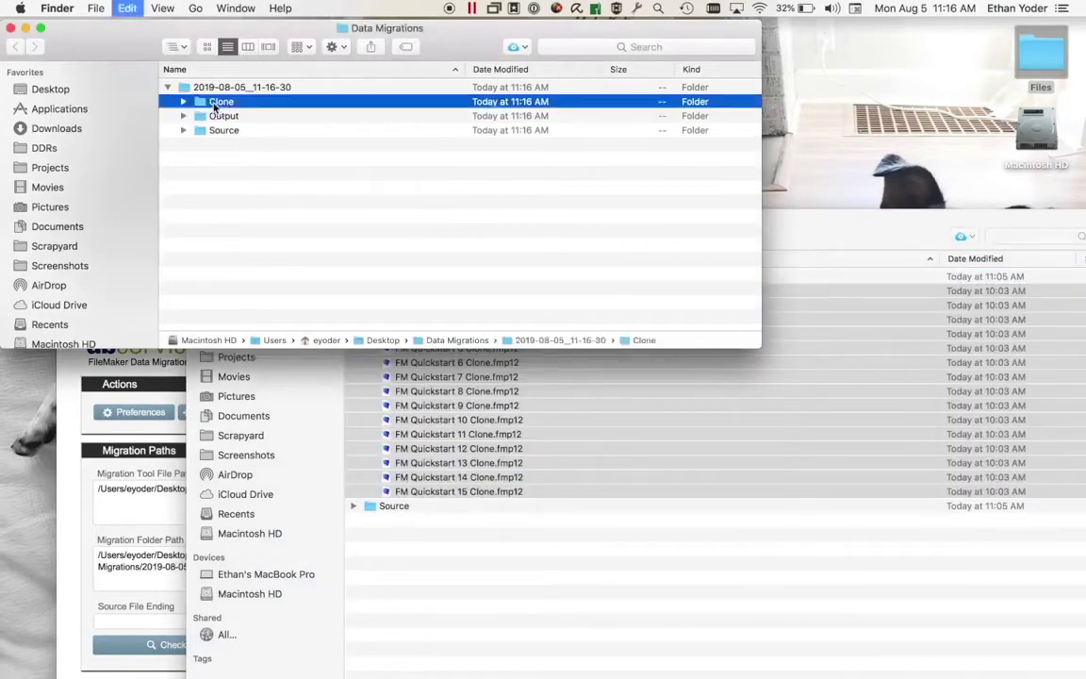
{"action": "left_click", "coordinate": [241, 147]}
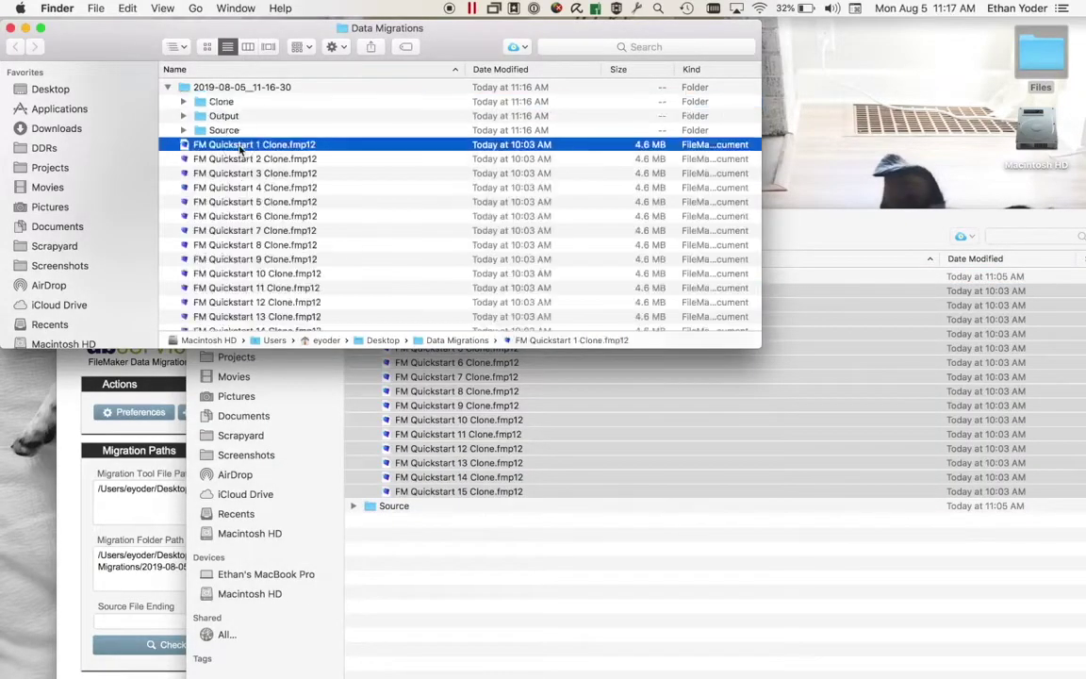
{"action": "scroll", "coordinate": [245, 189], "scroll_direction": "down", "scroll_amount": 3}
{"action": "left_click", "coordinate": [256, 323], "text": "shift"}
{"action": "scroll", "coordinate": [257, 320], "scroll_direction": "up", "scroll_amount": 3}
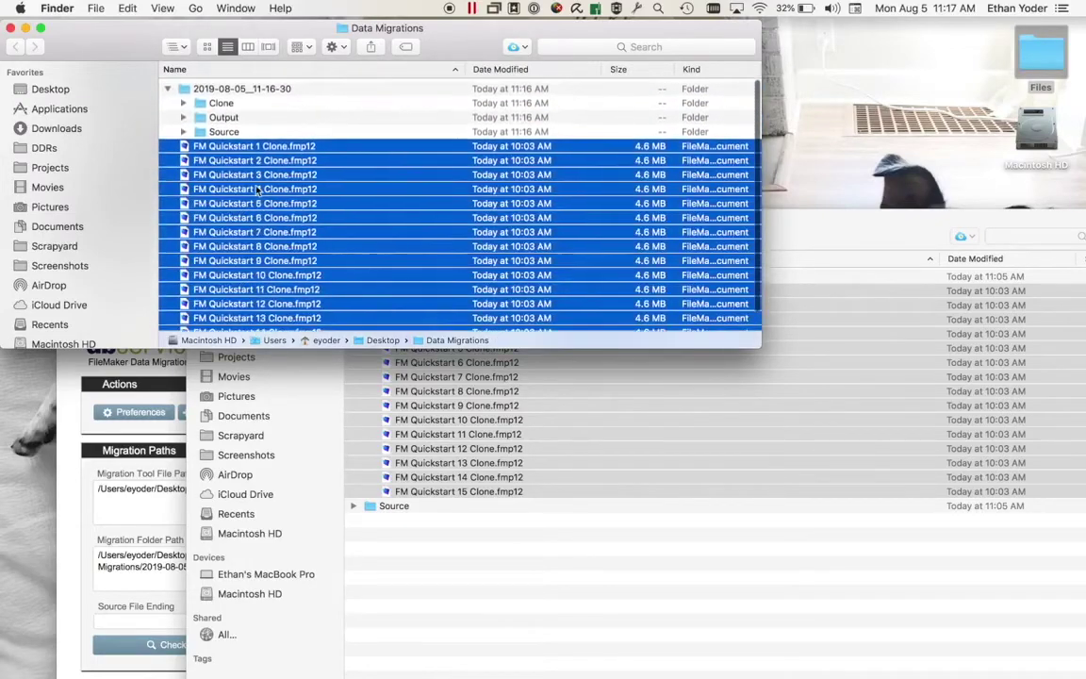
{"action": "left_click_drag", "start_coordinate": [255, 146], "coordinate": [227, 101]}
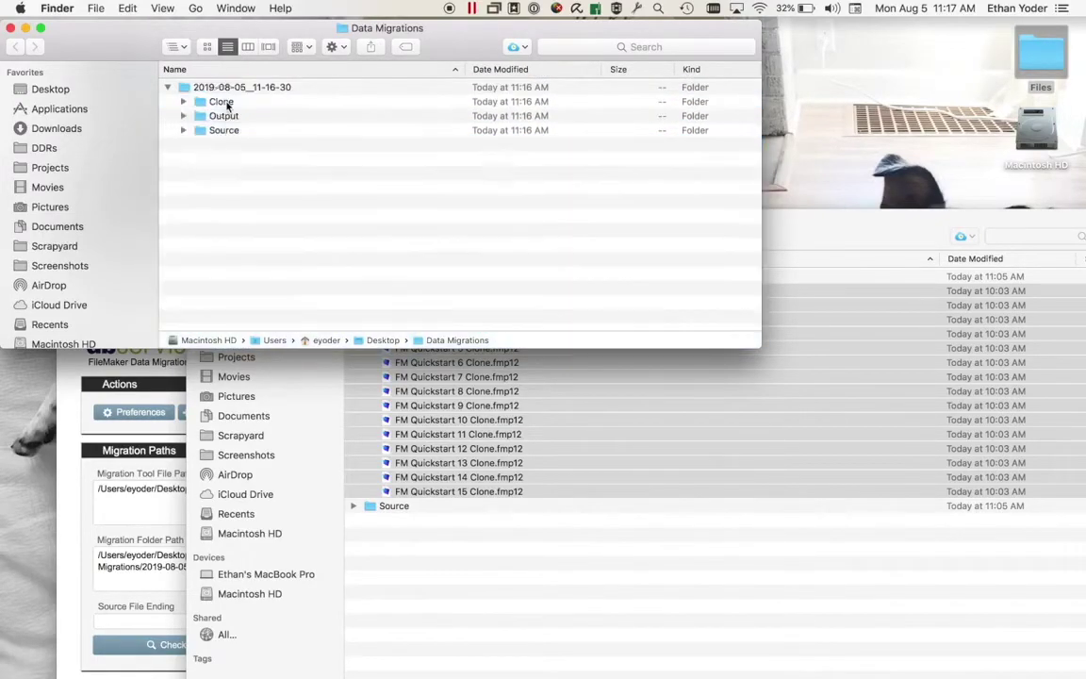
Select all 15 FM Quickstart source files and check the migration's Source folder
{"action": "left_click", "coordinate": [456, 451]}
{"action": "left_click", "coordinate": [352, 505]}
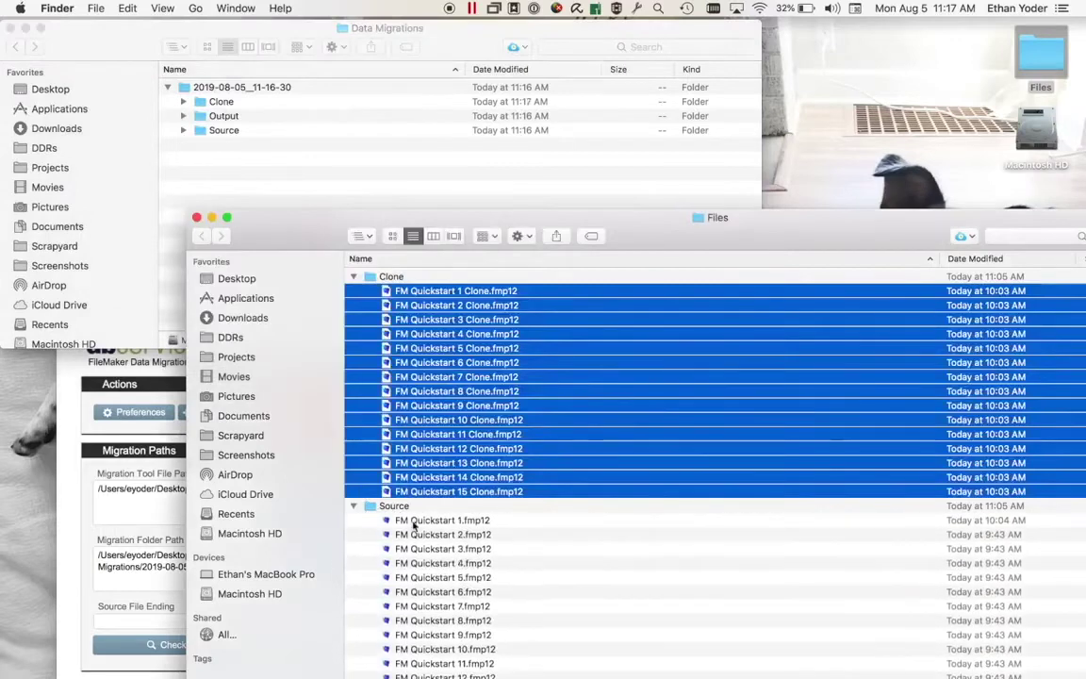
{"action": "left_click", "coordinate": [421, 521]}
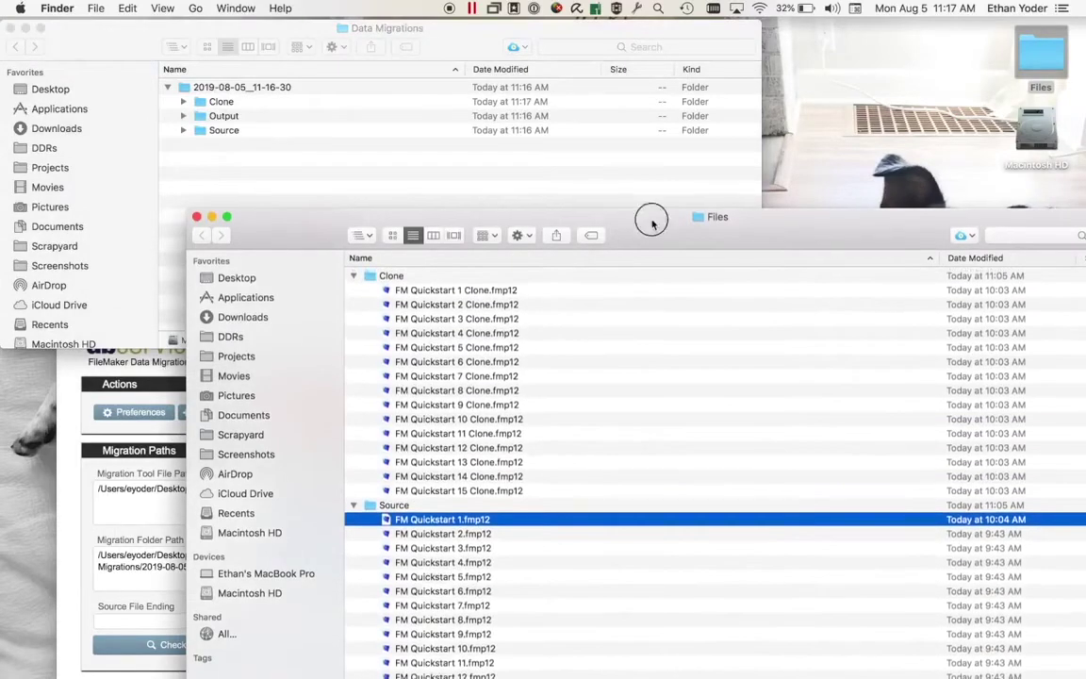
{"action": "left_click_drag", "start_coordinate": [649, 218], "coordinate": [647, 129]}
{"action": "left_click", "coordinate": [471, 632], "text": "shift"}
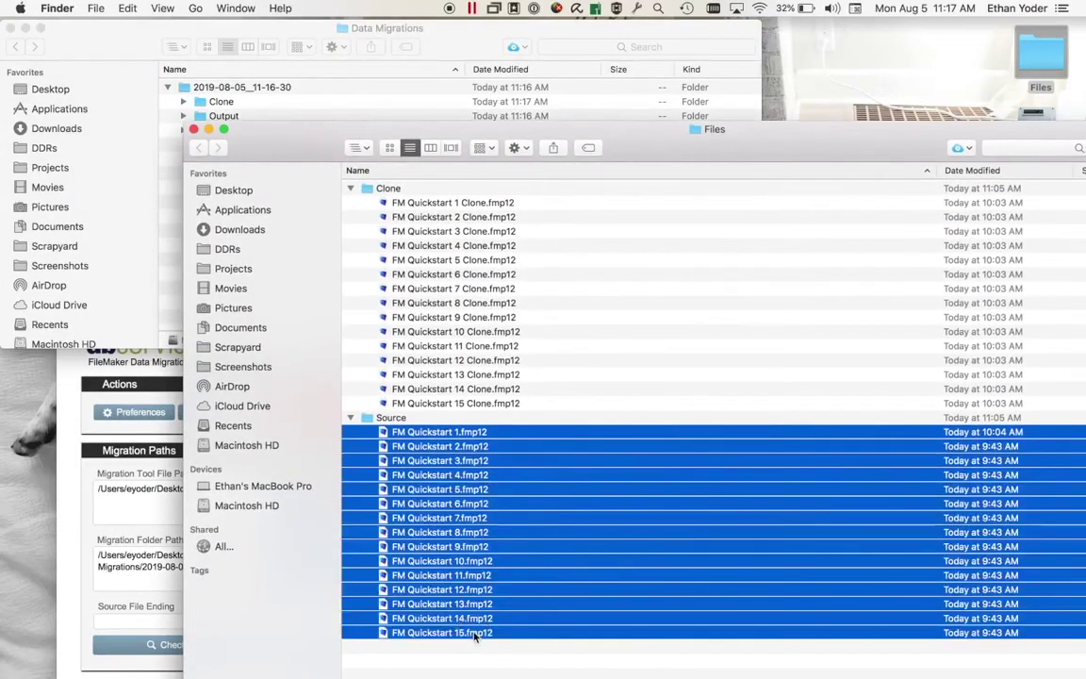
{"action": "left_click", "coordinate": [234, 43]}
{"action": "double_click", "coordinate": [226, 130]}
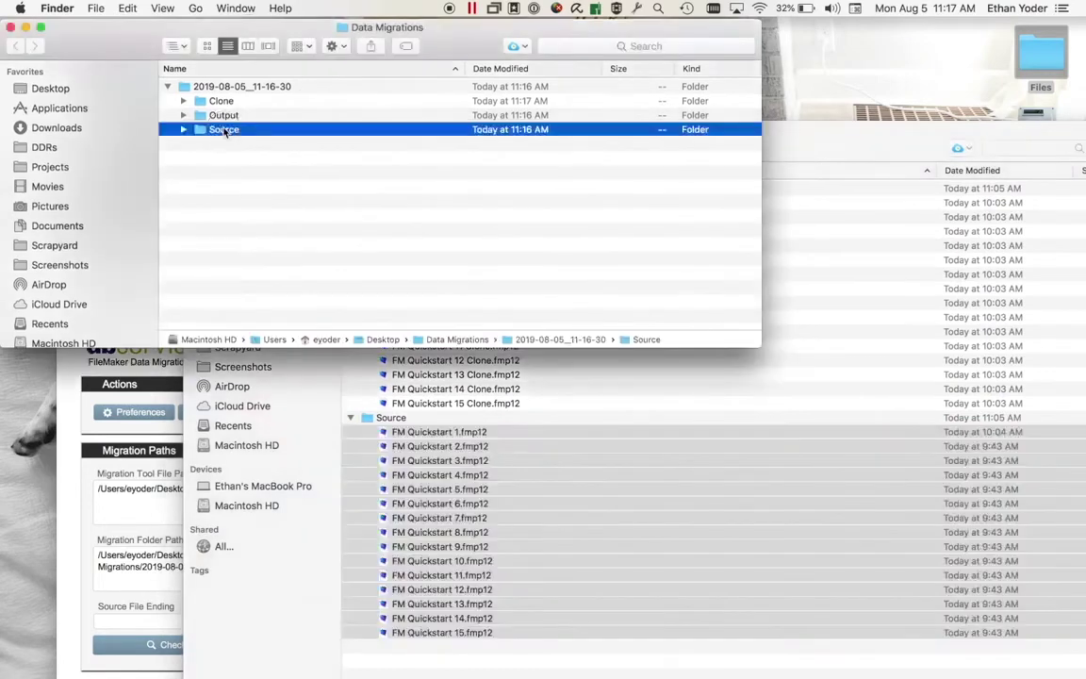
Minimize the Data Migrations and Files windows and move the companion window up
{"action": "left_click", "coordinate": [15, 45]}
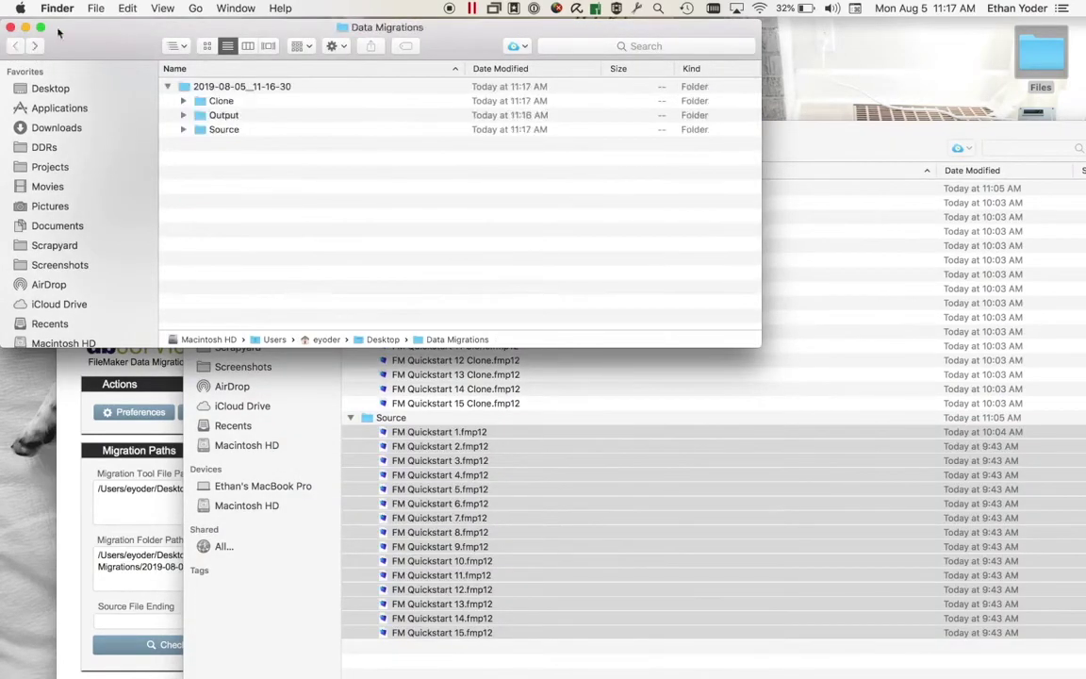
{"action": "left_click", "coordinate": [26, 28]}
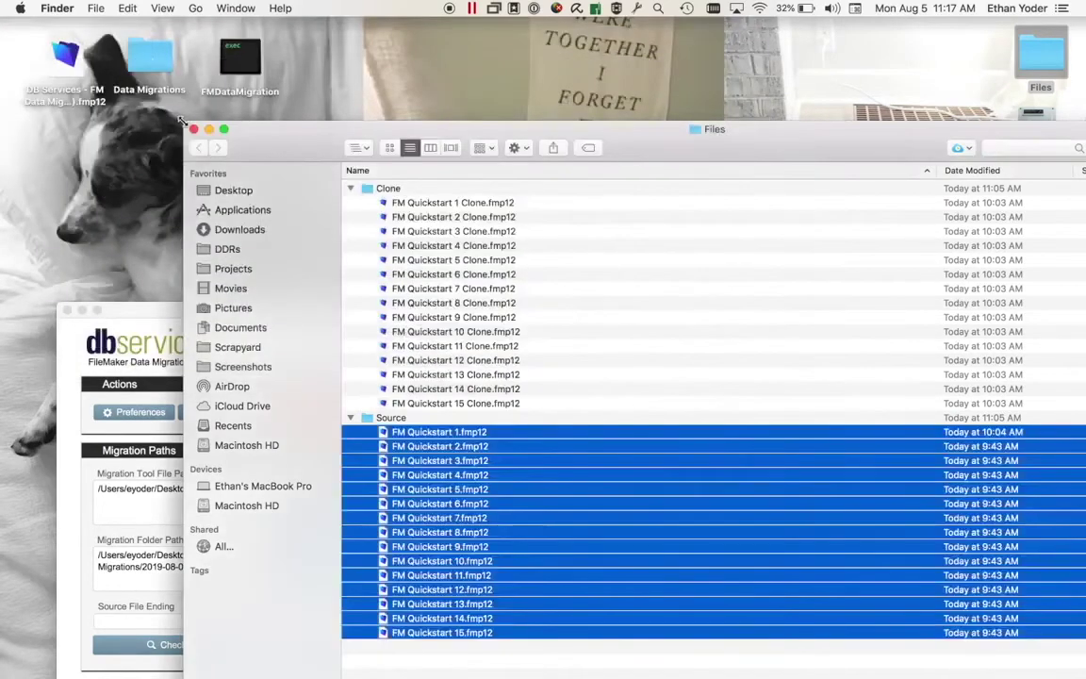
{"action": "left_click", "coordinate": [175, 120]}
{"action": "left_click_drag", "start_coordinate": [254, 306], "coordinate": [264, 21]}
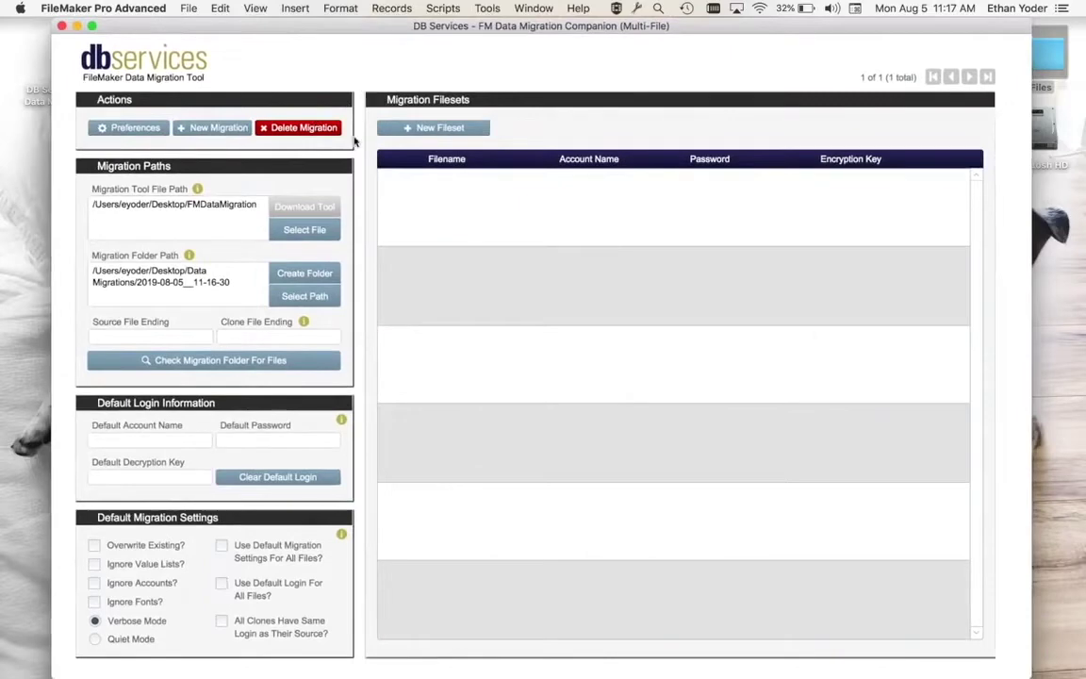
Enter 'Clone' as the clone file ending and match source and clone files into filesets
{"action": "left_click", "coordinate": [289, 336]}
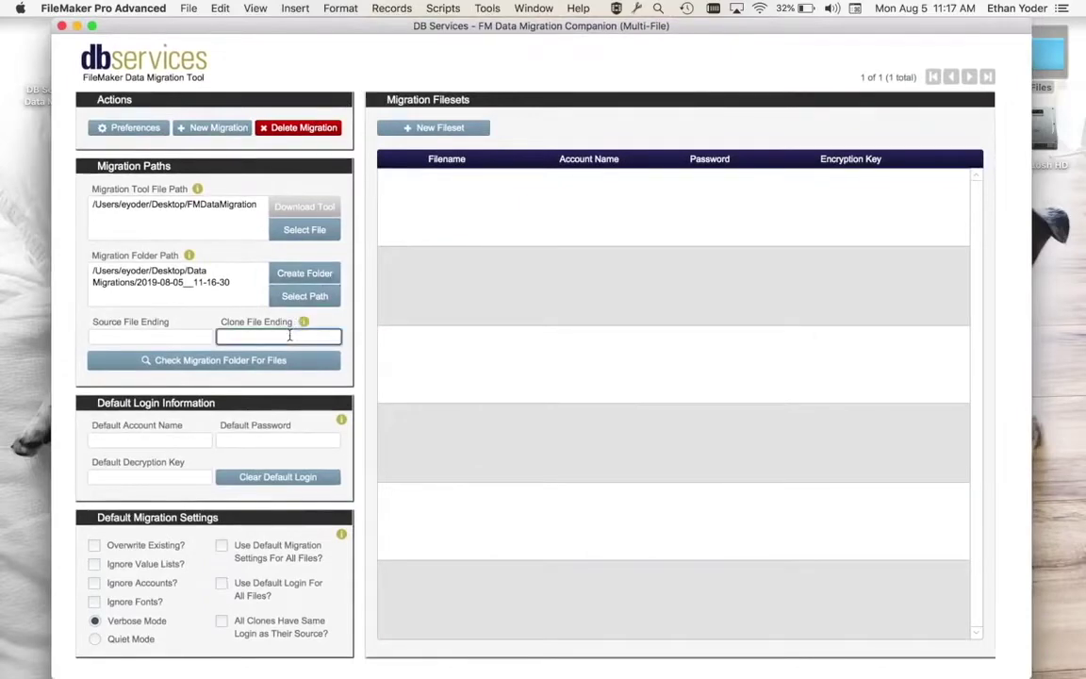
{"action": "type", "text": "Clone"}
{"action": "left_click", "coordinate": [304, 322]}
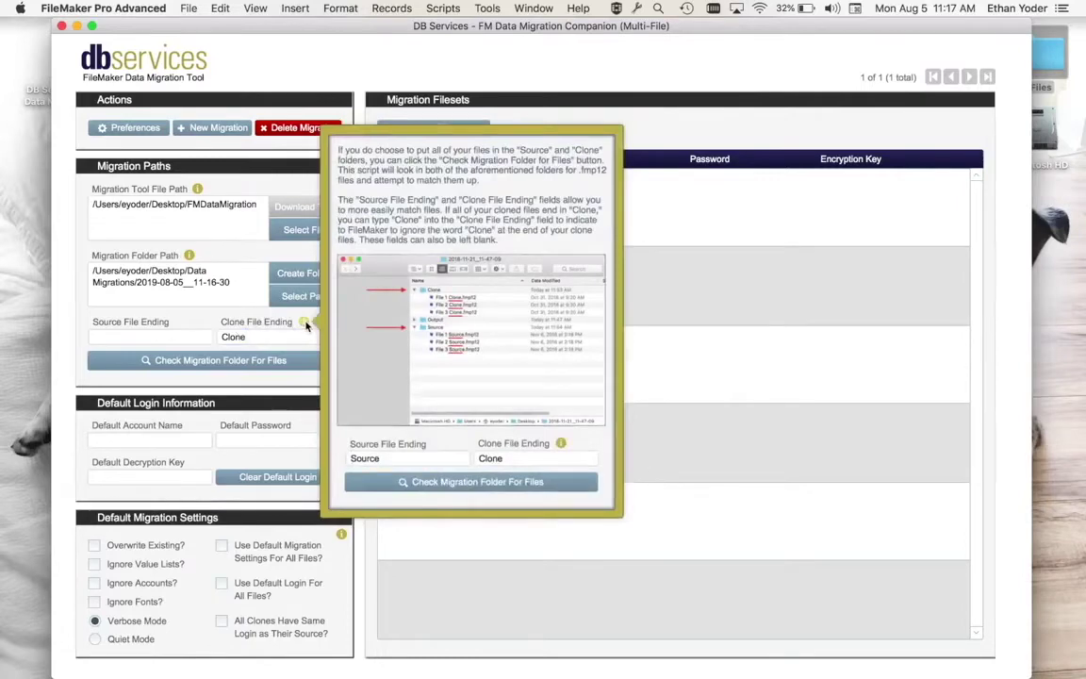
{"action": "left_click", "coordinate": [305, 323]}
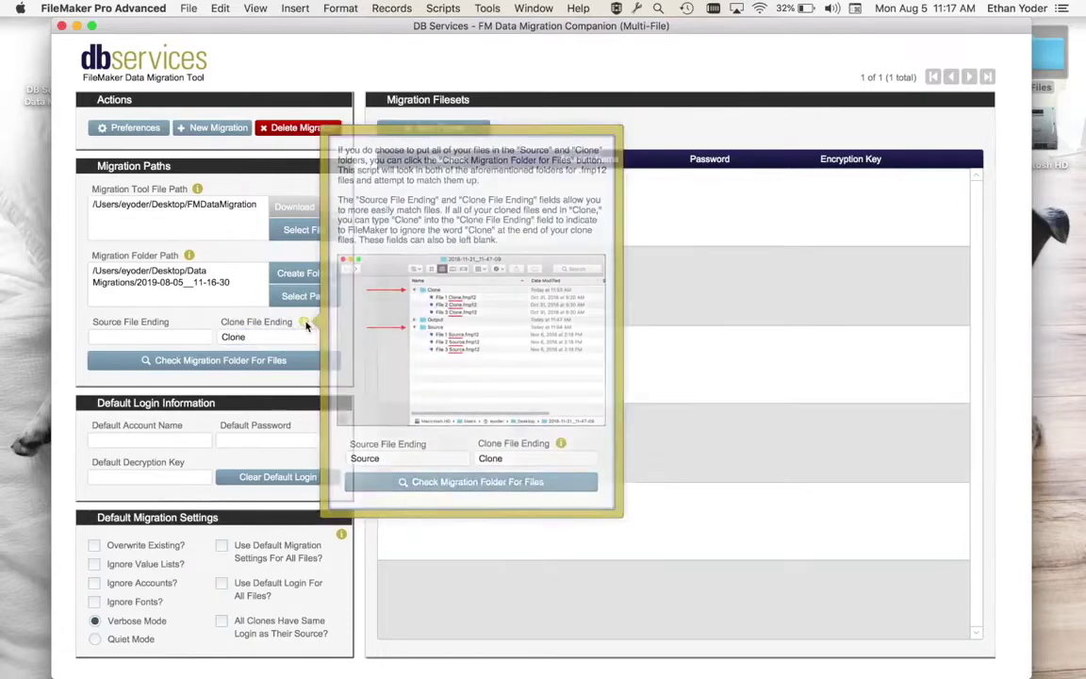
{"action": "left_click", "coordinate": [280, 359]}
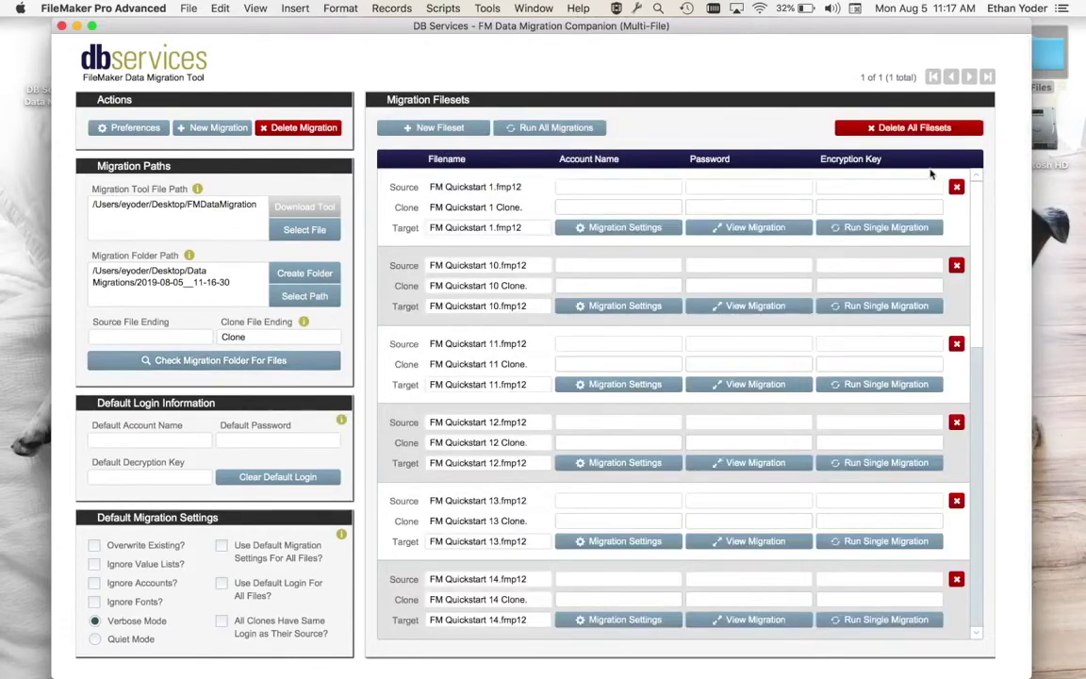
Set Admin as default account, apply default settings and login to all files, then run all migrations
{"action": "left_click", "coordinate": [173, 439]}
{"action": "type", "text": "Admin"}
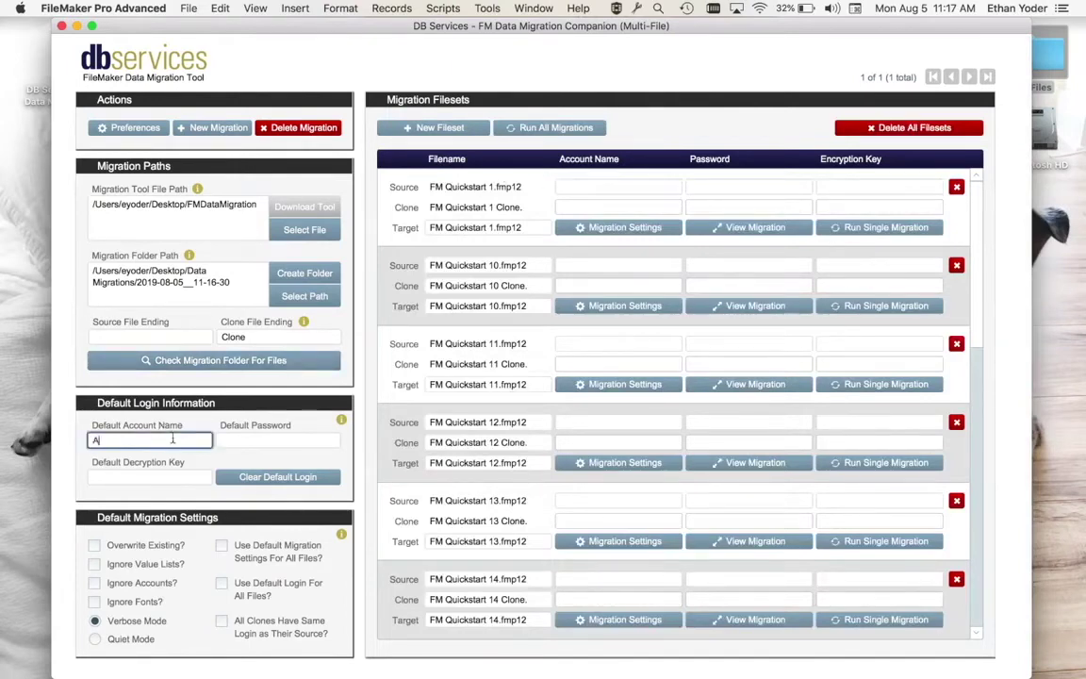
{"action": "left_click", "coordinate": [193, 408]}
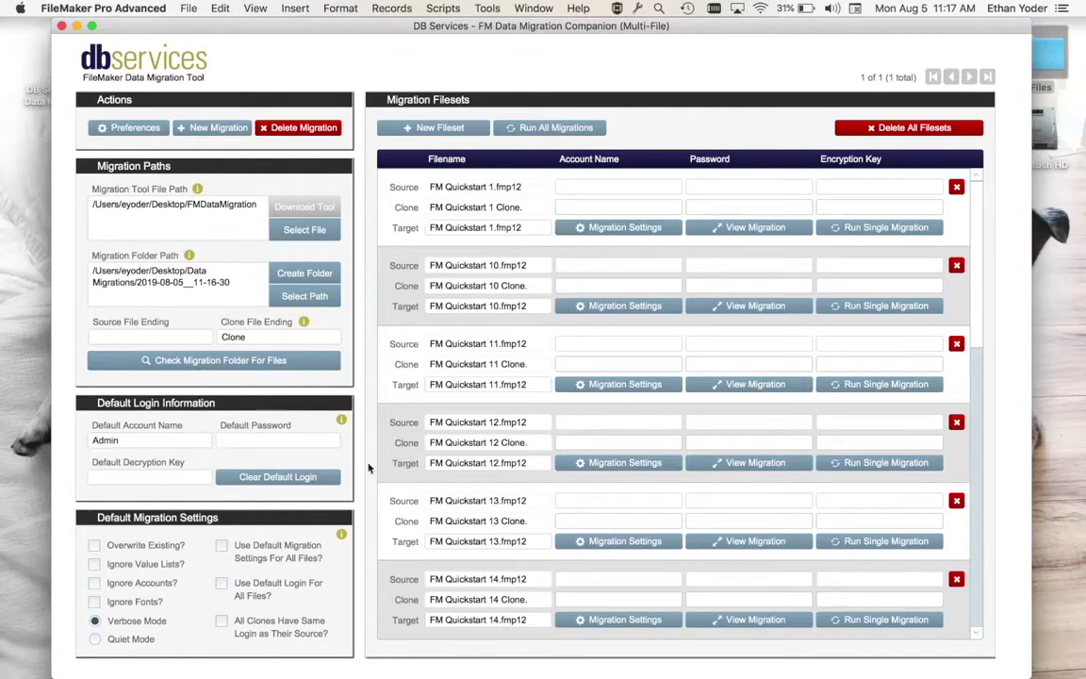
{"action": "left_click", "coordinate": [222, 546]}
{"action": "left_click", "coordinate": [221, 584]}
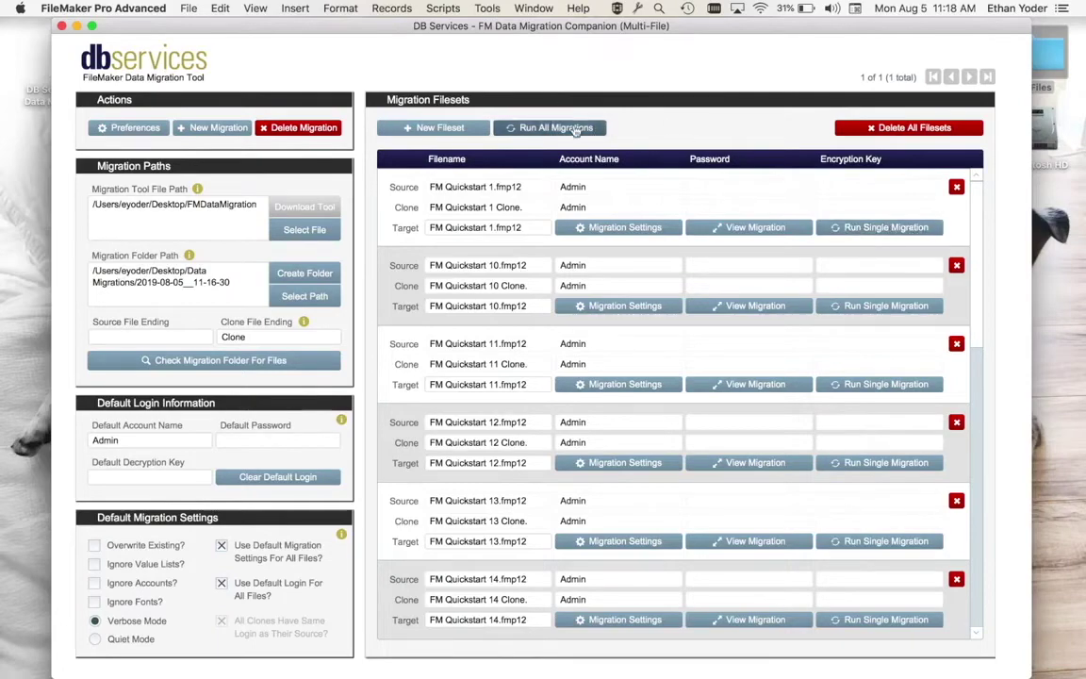
{"action": "left_click", "coordinate": [576, 129]}
Confirm the run, enlarge Terminal to watch output, then terminate it around file 7 of 15
{"action": "left_click", "coordinate": [787, 344]}
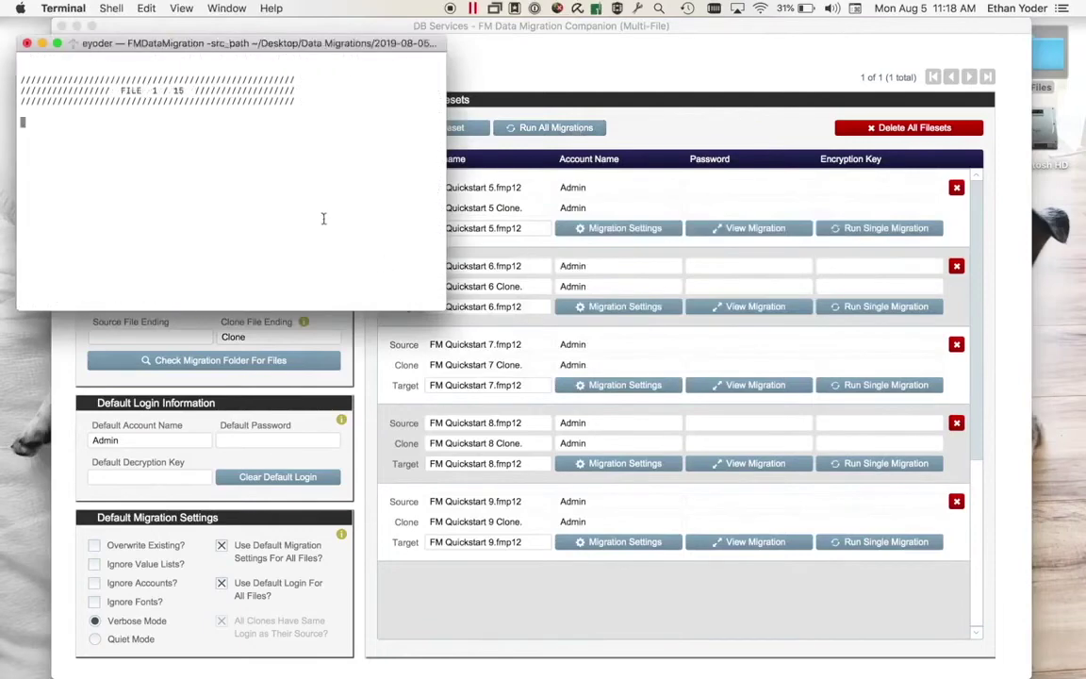
{"action": "left_click_drag", "start_coordinate": [444, 309], "coordinate": [763, 510]}
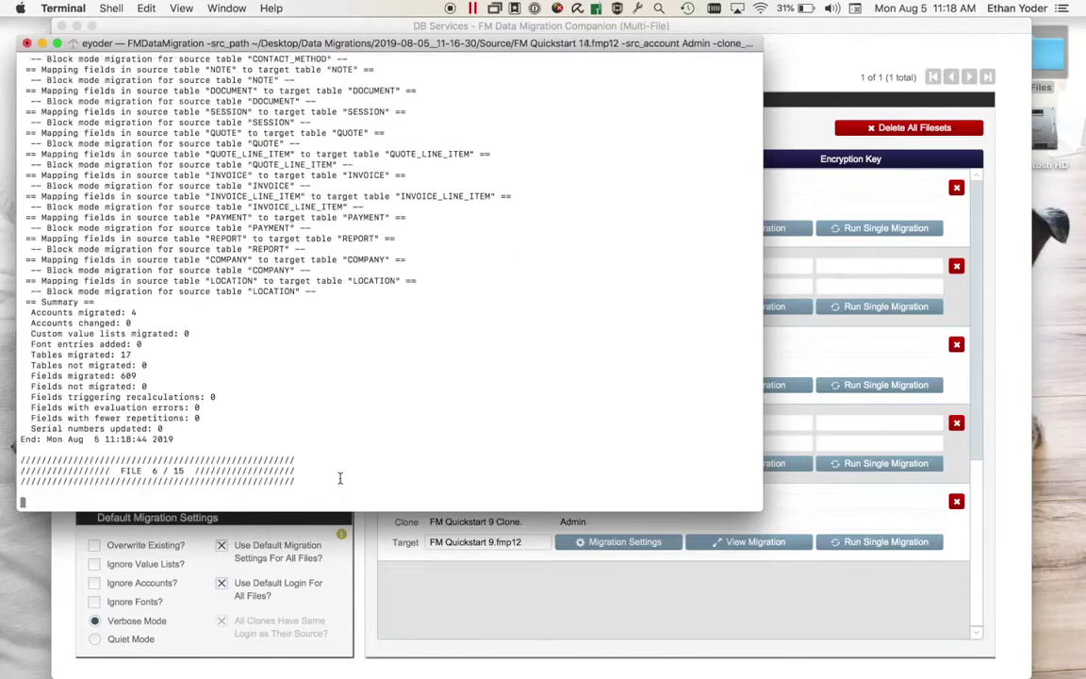
{"action": "left_click", "coordinate": [26, 42]}
{"action": "left_click", "coordinate": [469, 132]}
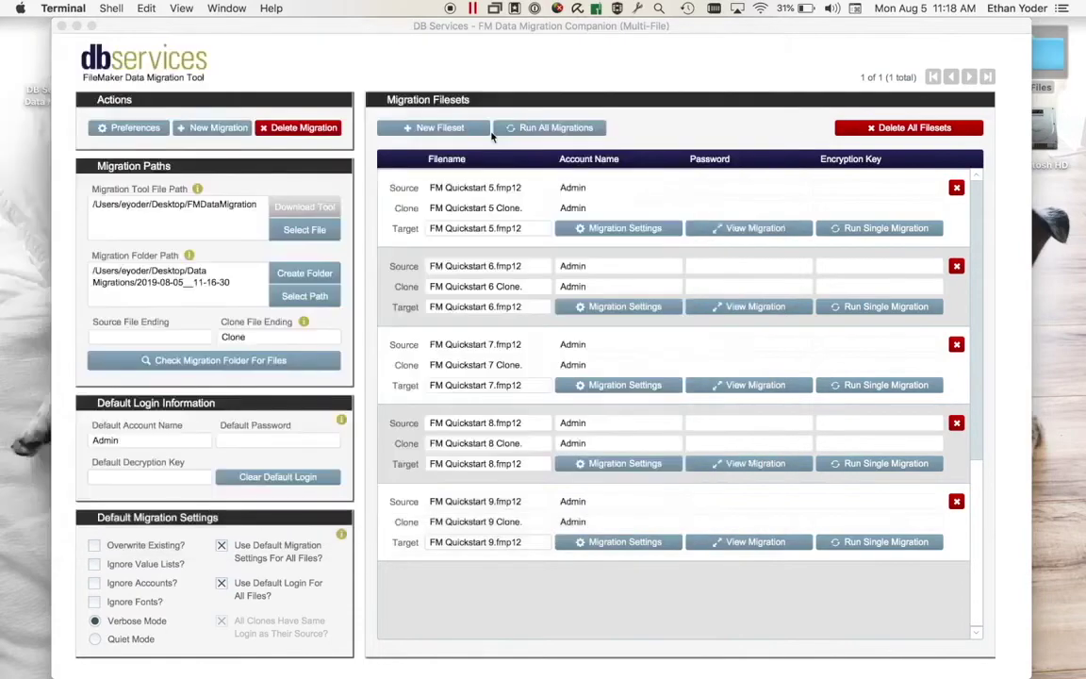
Run all migrations again, choosing to run the two batches individually
{"action": "left_click", "coordinate": [482, 47]}
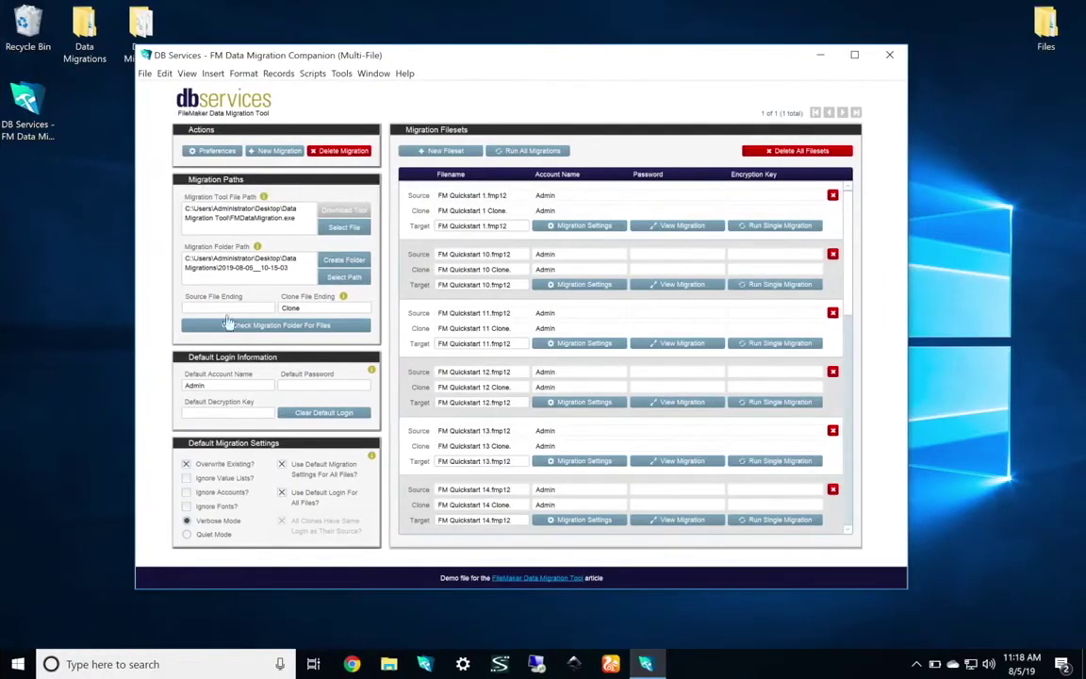
{"action": "left_click", "coordinate": [510, 154]}
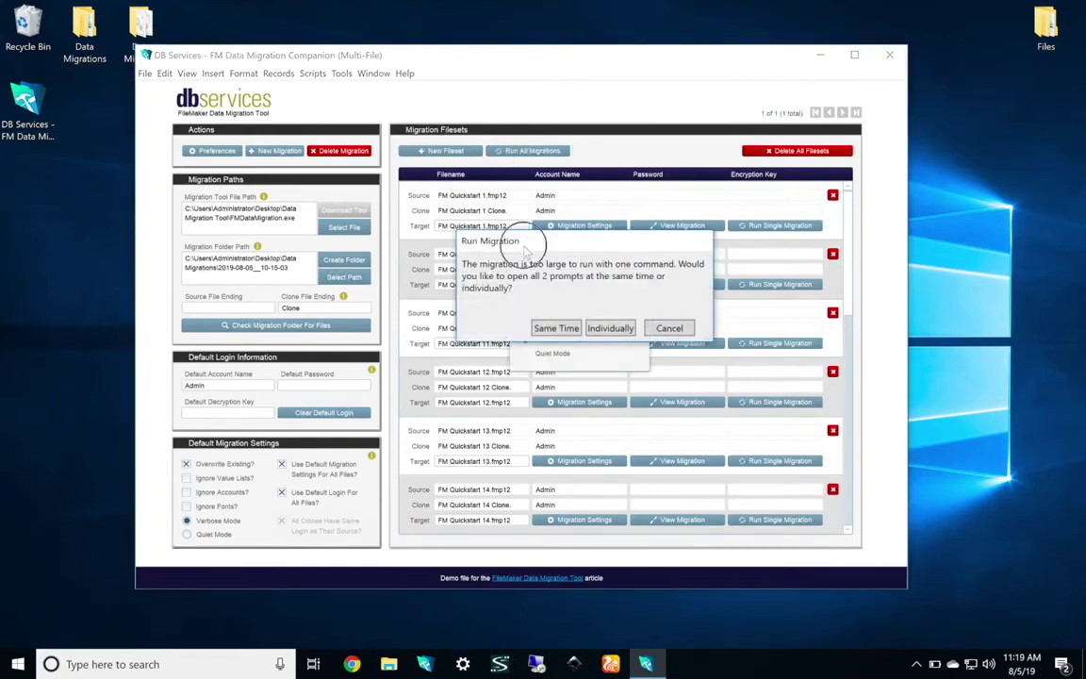
{"action": "left_click_drag", "start_coordinate": [481, 238], "coordinate": [677, 229]}
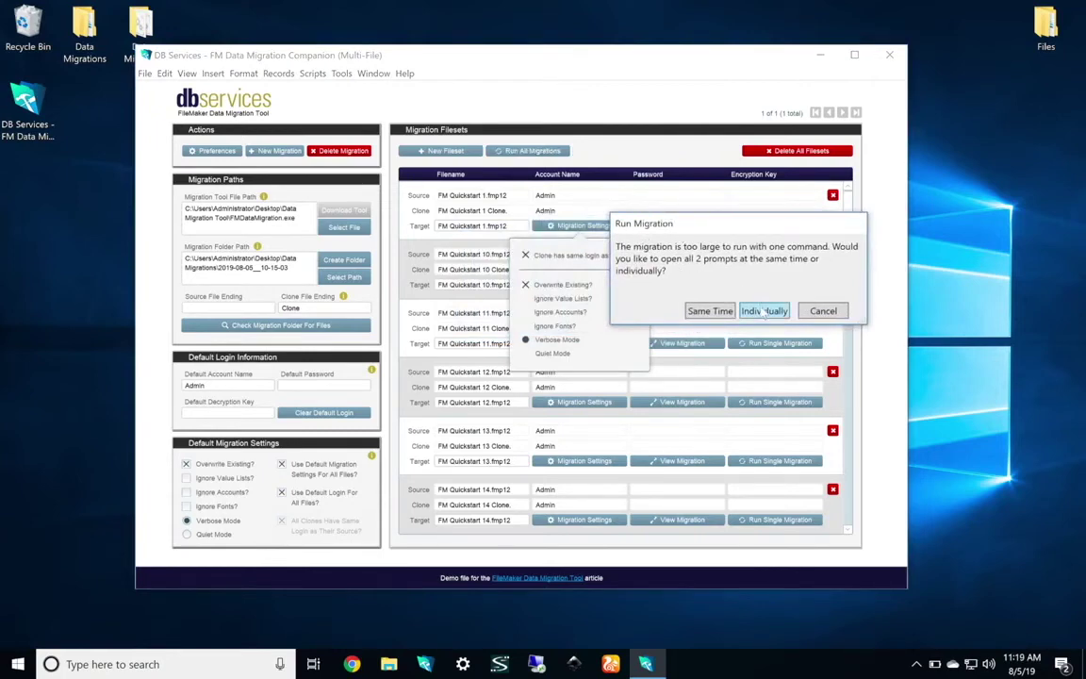
{"action": "left_click", "coordinate": [764, 311]}
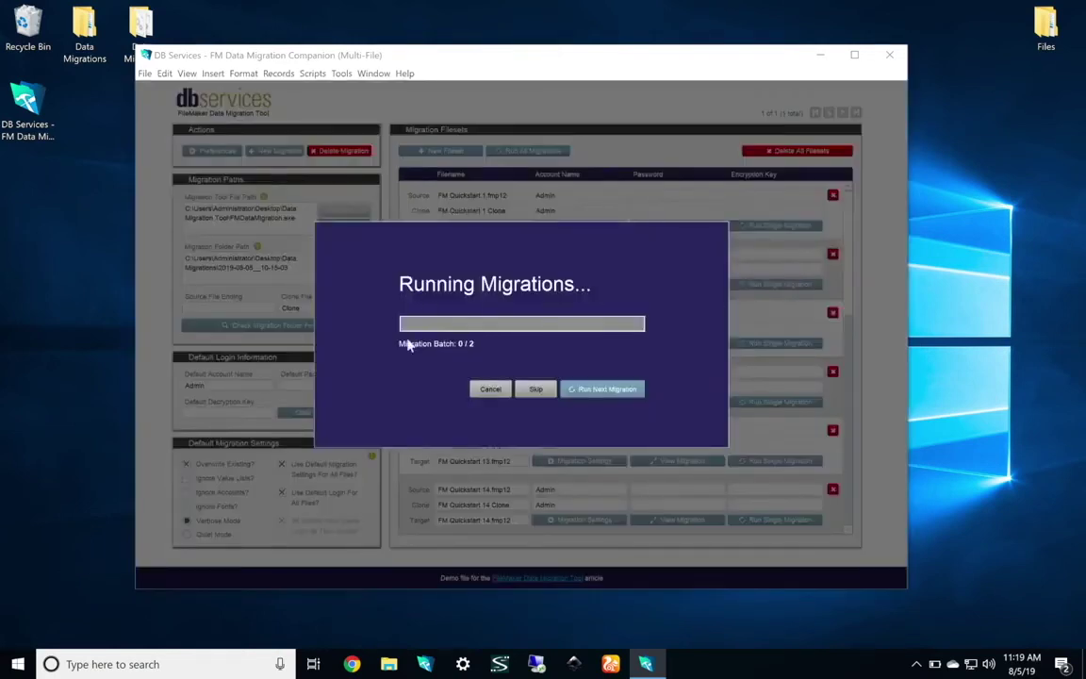
Run both migration batches through file 15 of 15, closing each console when it finishes
{"action": "left_click", "coordinate": [604, 390]}
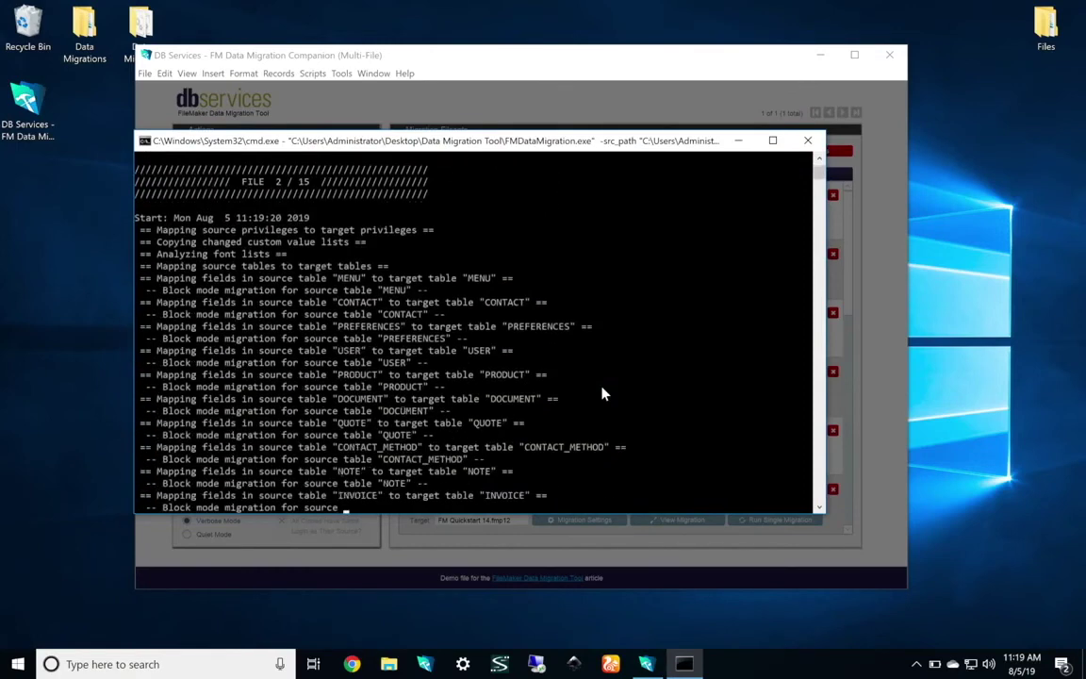
{"action": "left_click", "coordinate": [813, 143]}
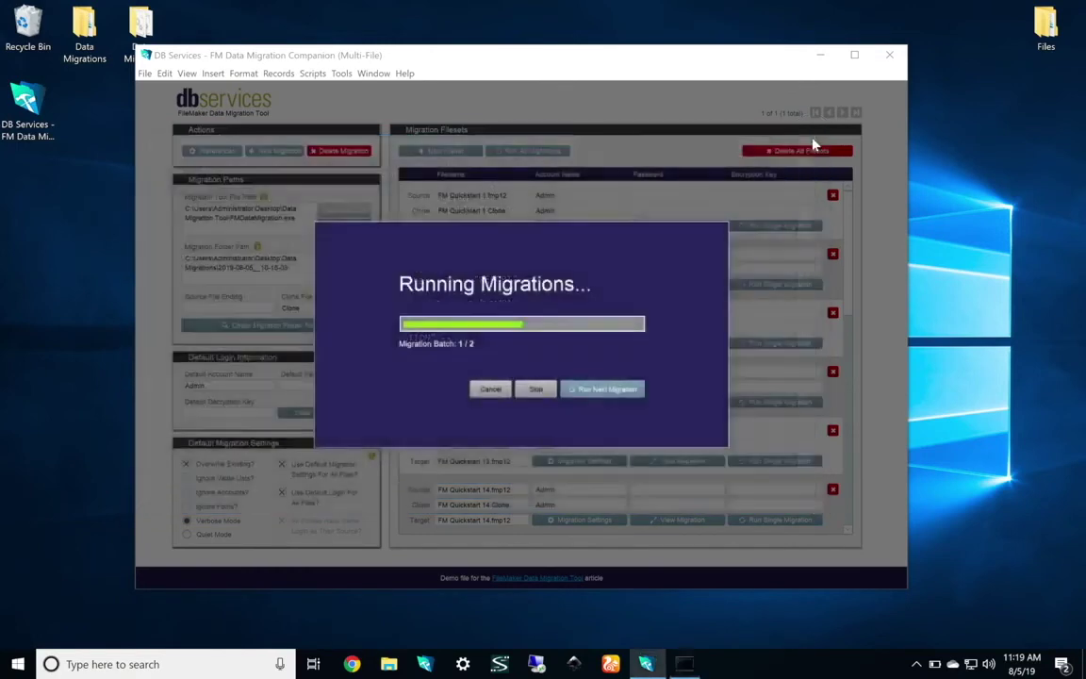
{"action": "left_click", "coordinate": [581, 389]}
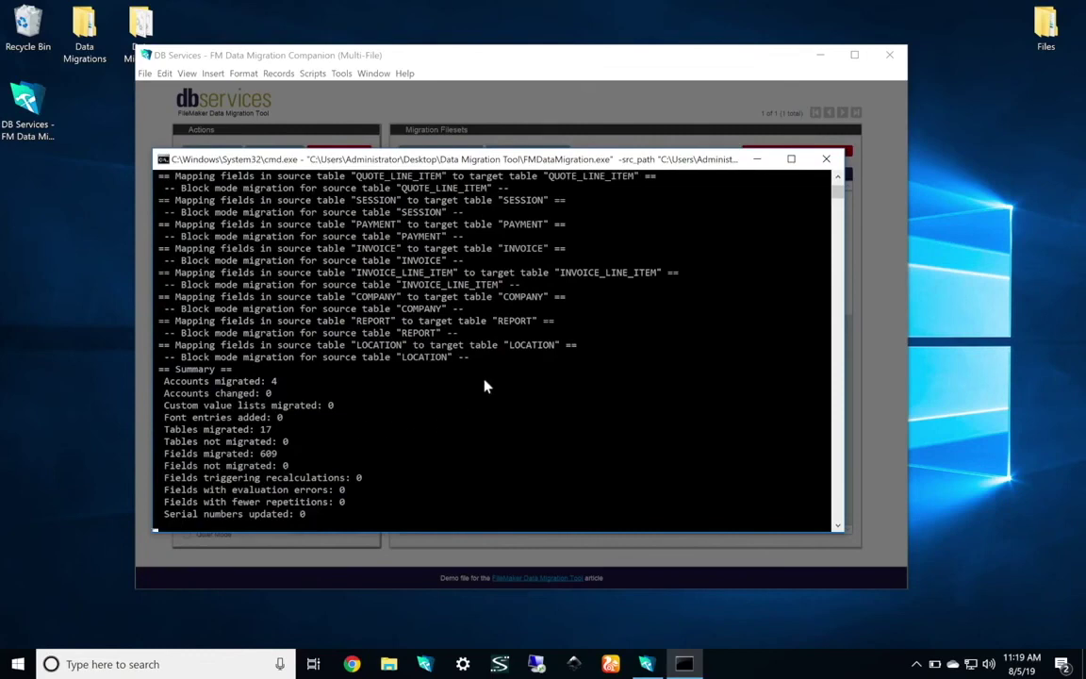
{"action": "left_click", "coordinate": [826, 162]}
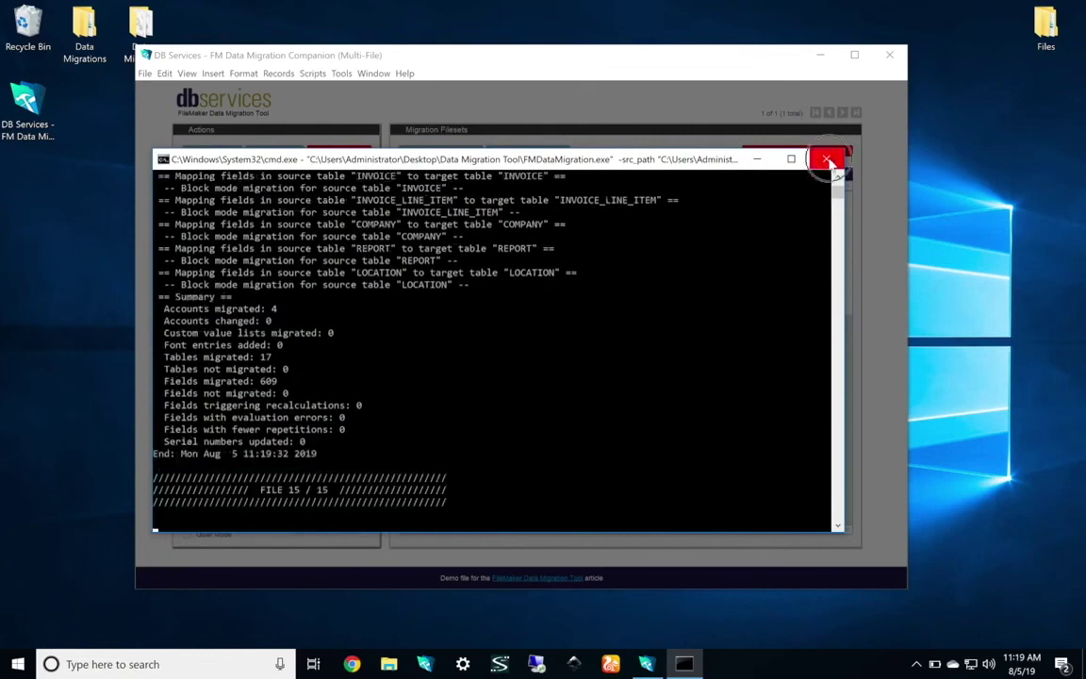
{"action": "double_click", "coordinate": [1051, 22]}
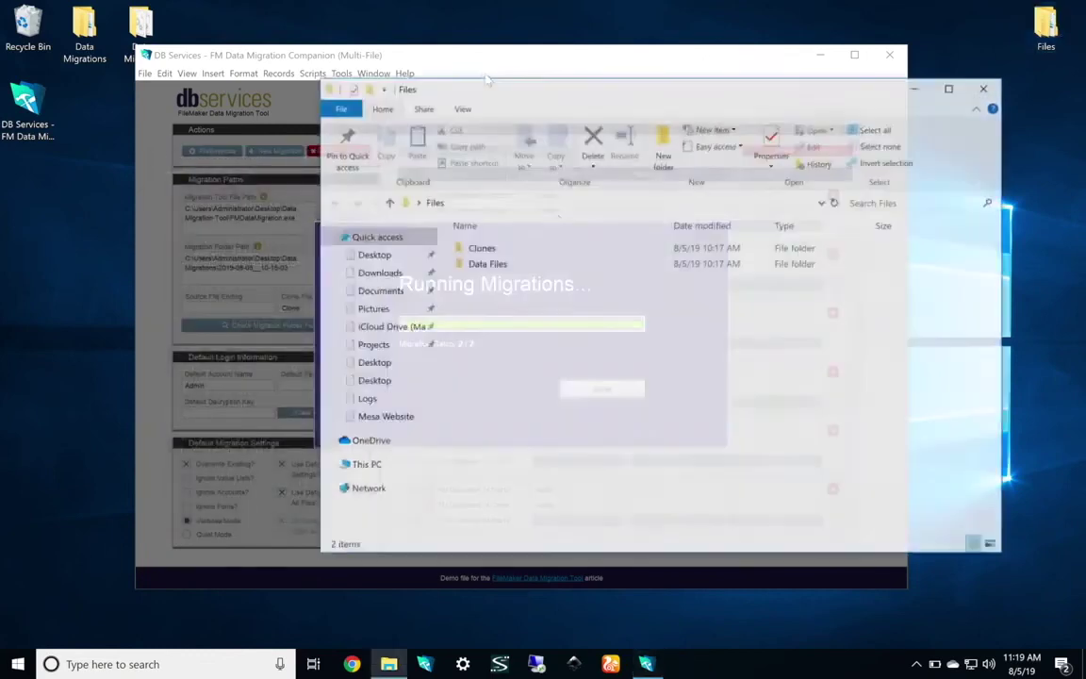
Open the 2019-08-05_10-15-03 migration's Output folder and select its five migrated files
{"action": "left_click", "coordinate": [986, 87]}
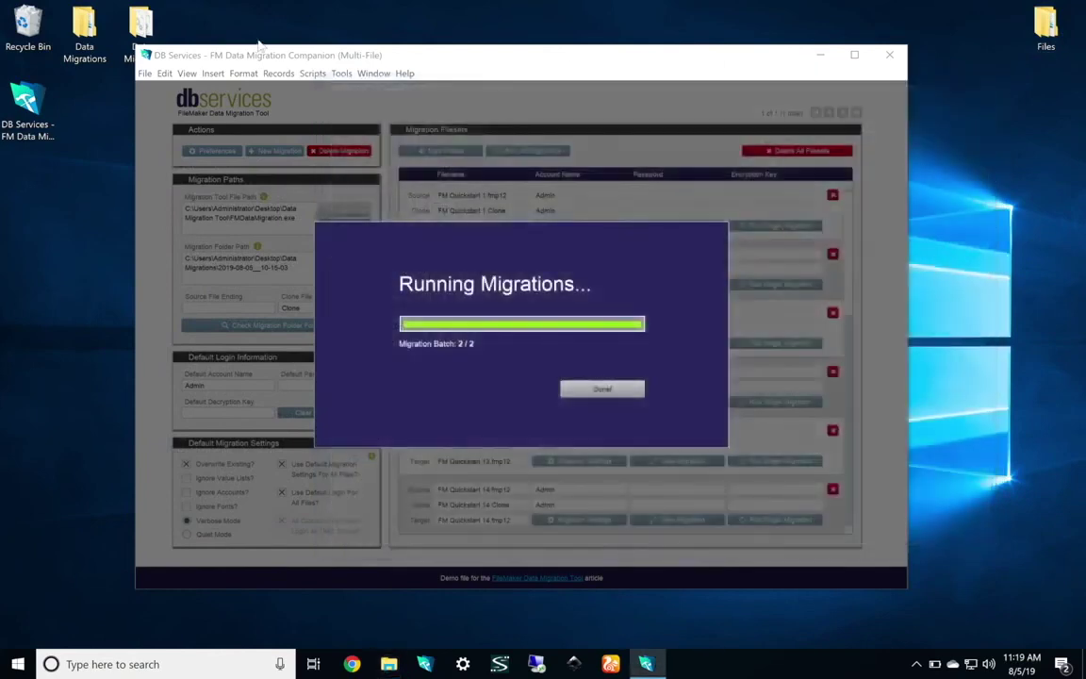
{"action": "double_click", "coordinate": [84, 33]}
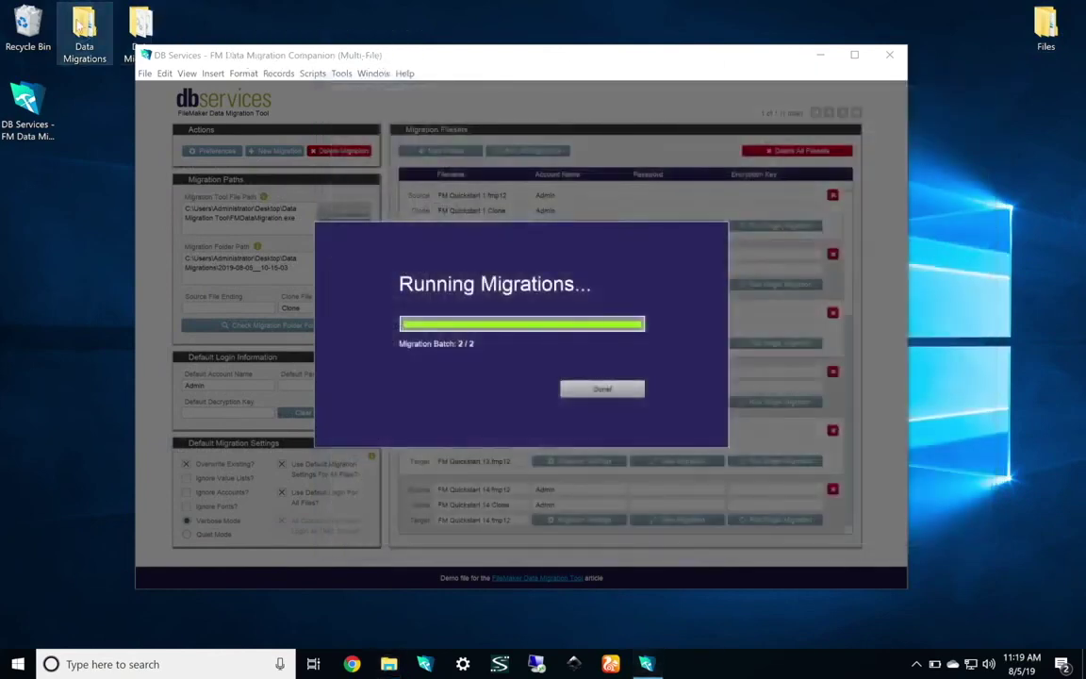
{"action": "double_click", "coordinate": [510, 247]}
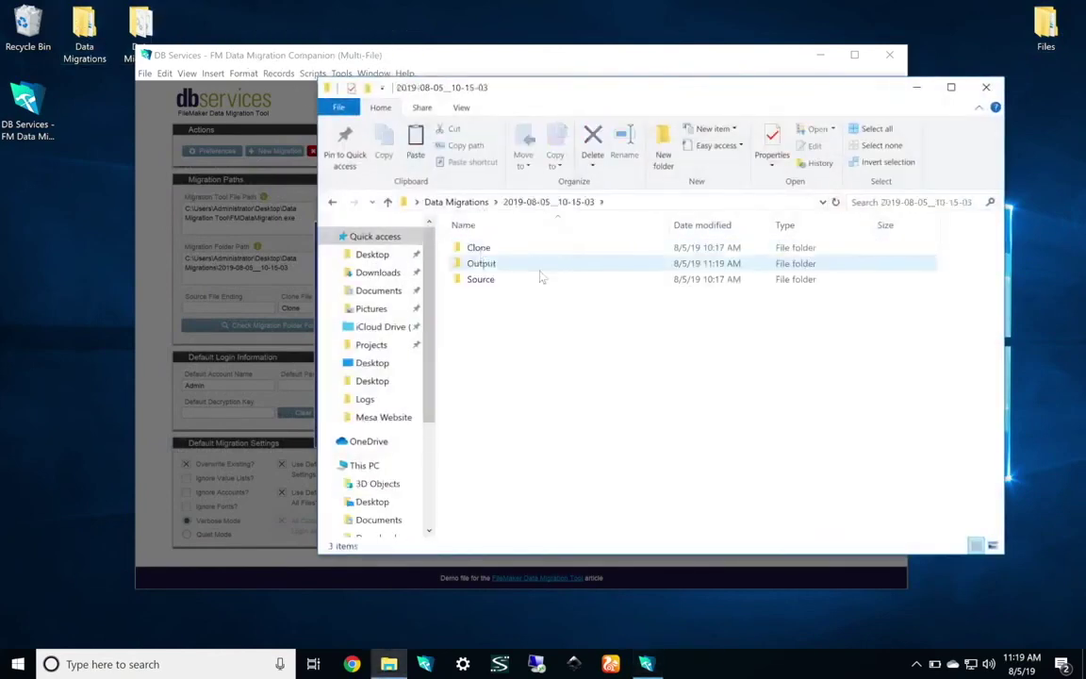
{"action": "double_click", "coordinate": [497, 260]}
{"action": "left_click_drag", "start_coordinate": [523, 359], "coordinate": [496, 229]}
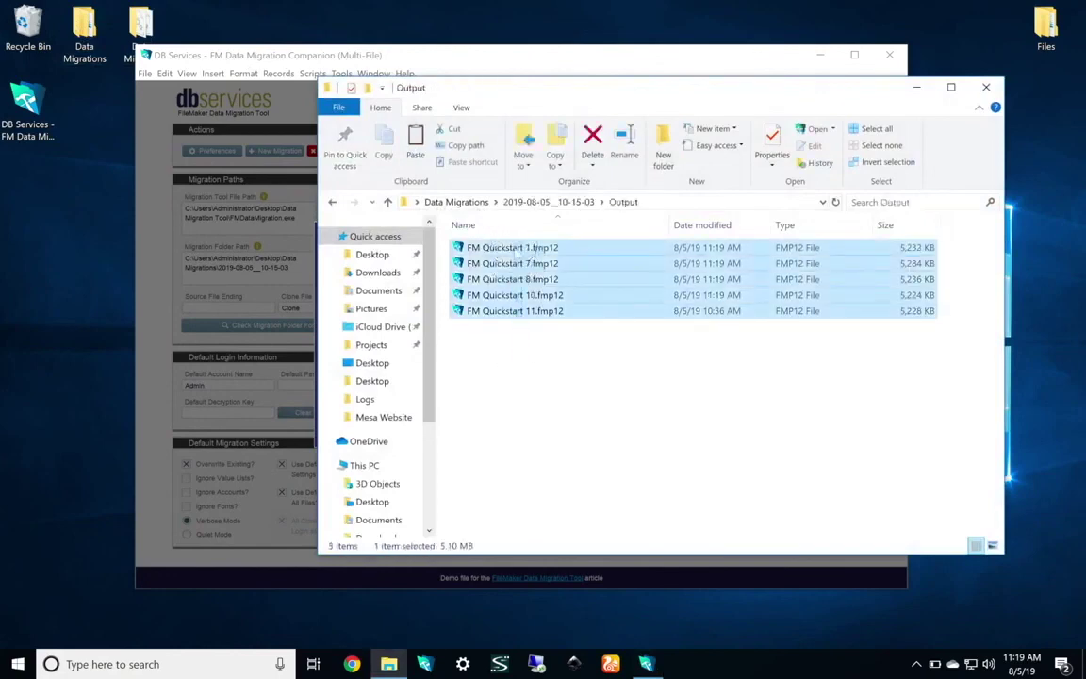
{"action": "left_click", "coordinate": [560, 388]}
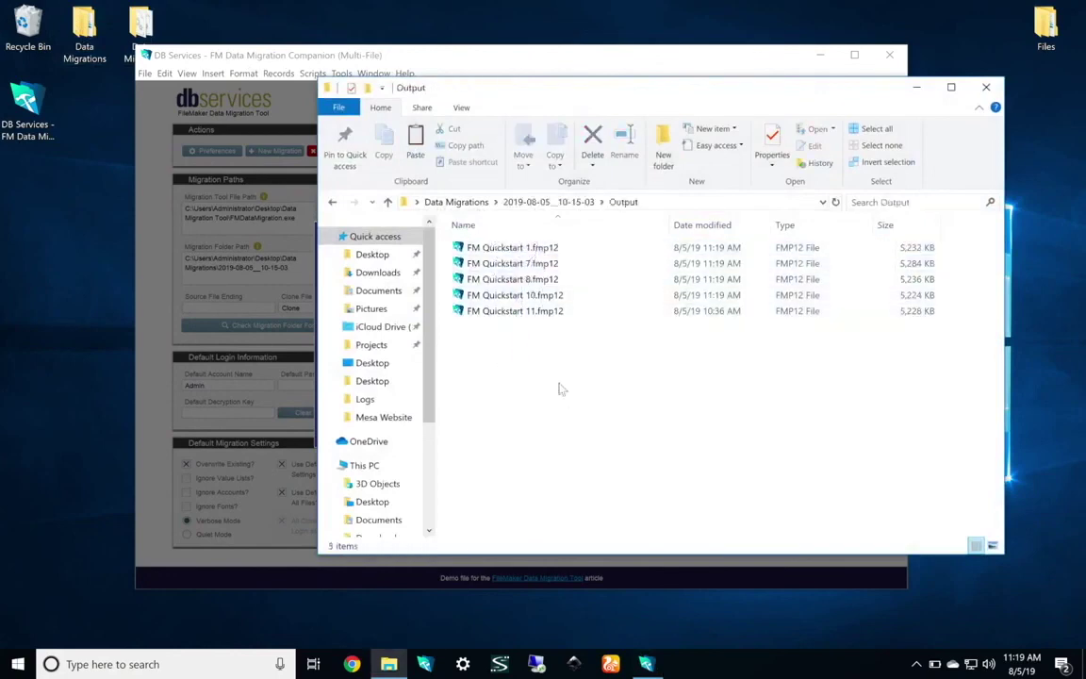